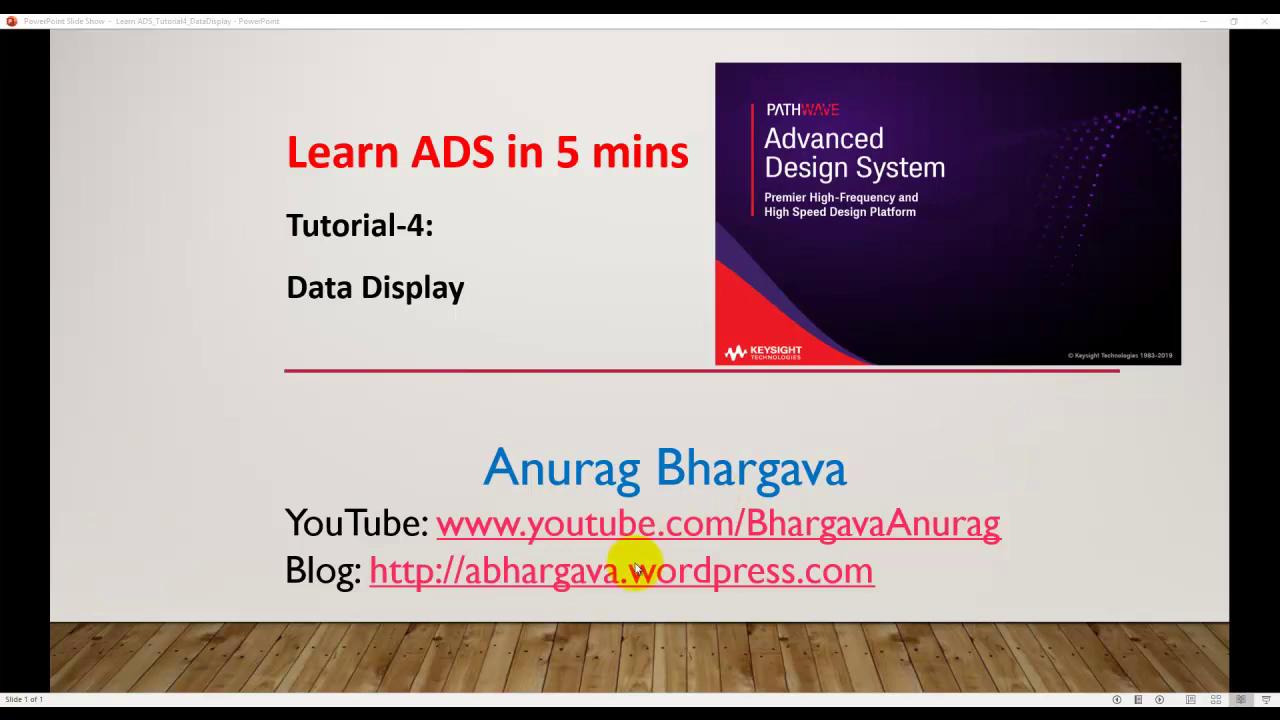
Step: Switch to the empty TestBench_MyFilter data display window
key("alt+Tab")
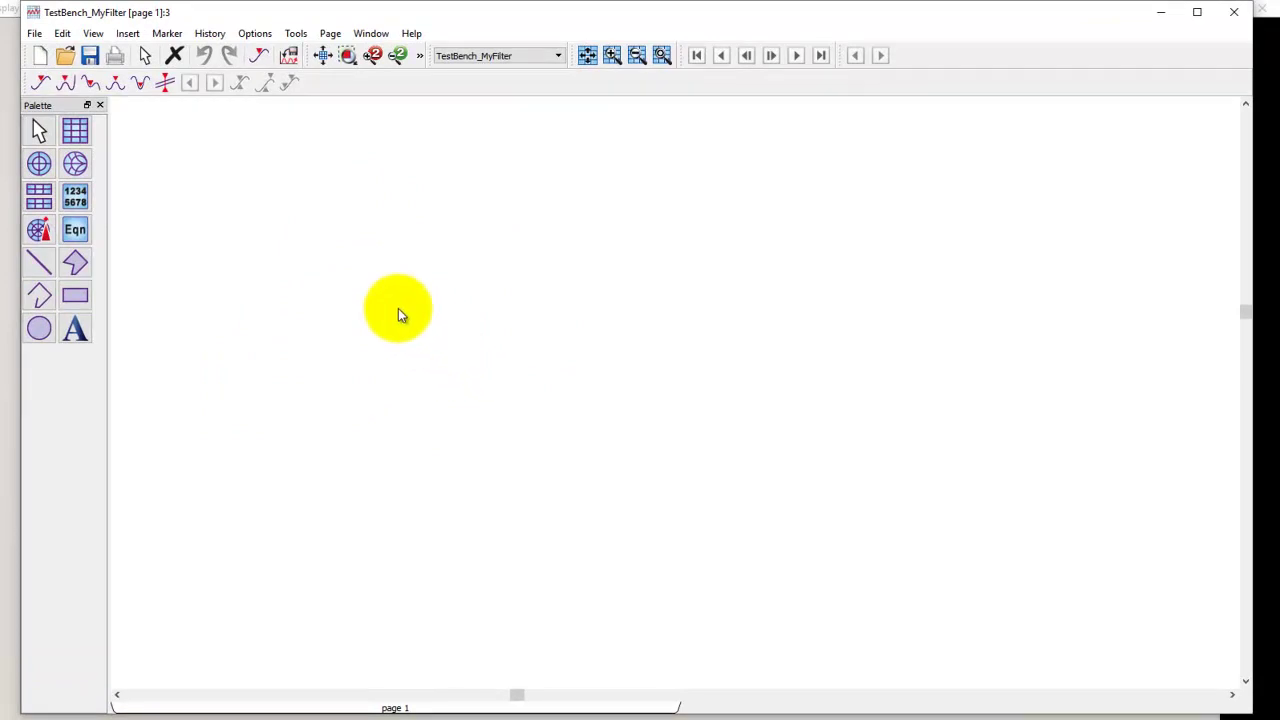
Step: Place a rectangular plot on page 1 showing S(2,1) in dB over 0–500 MHz
left_click(75, 137)
left_click(260, 163)
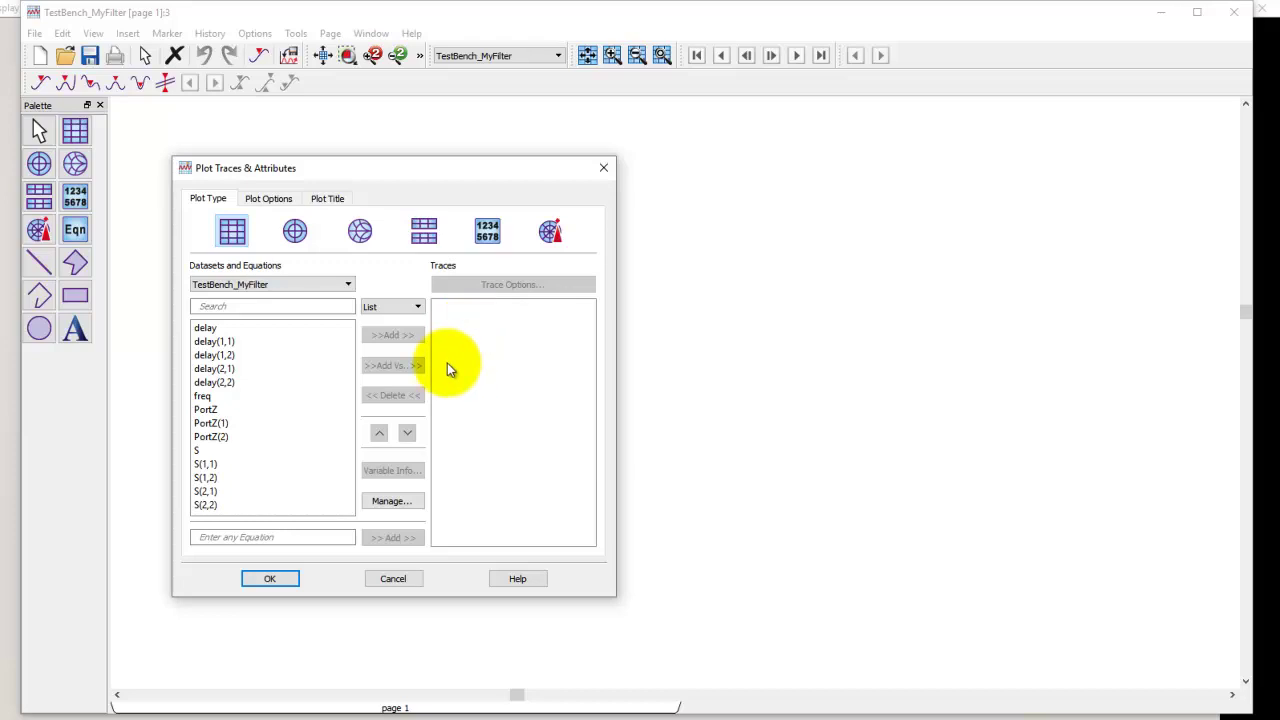
left_click(215, 491)
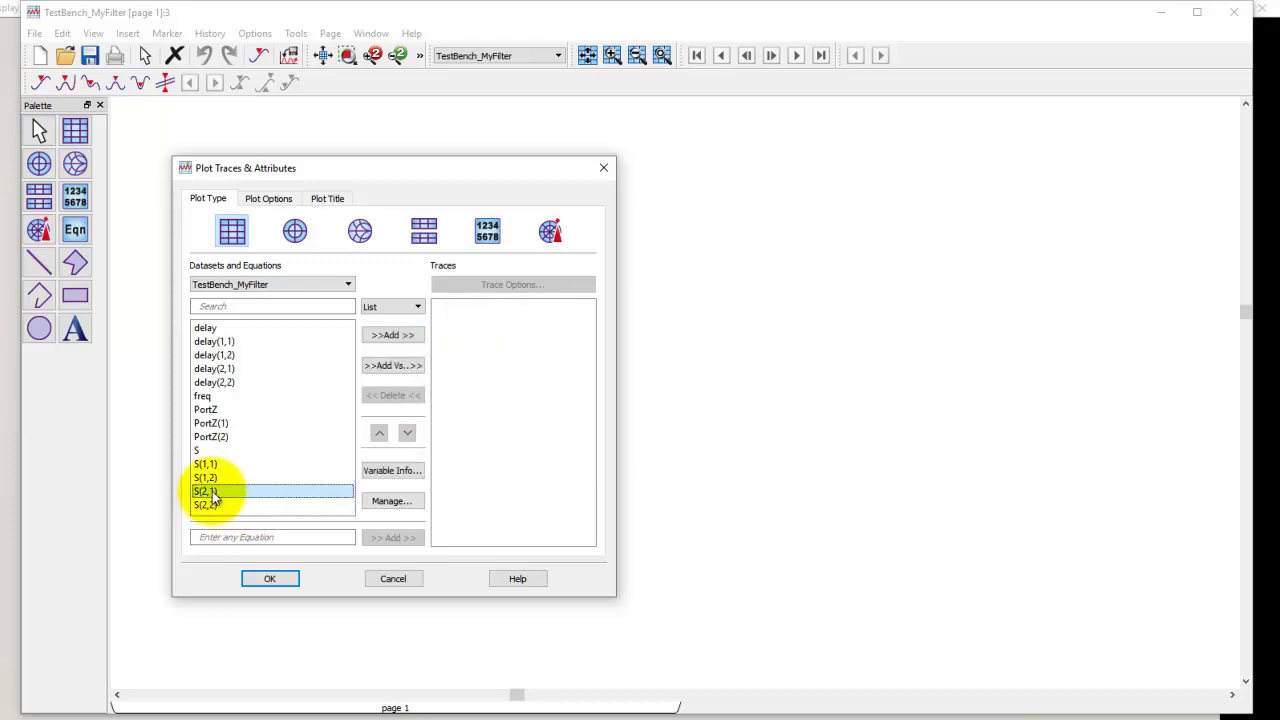
left_click(389, 336)
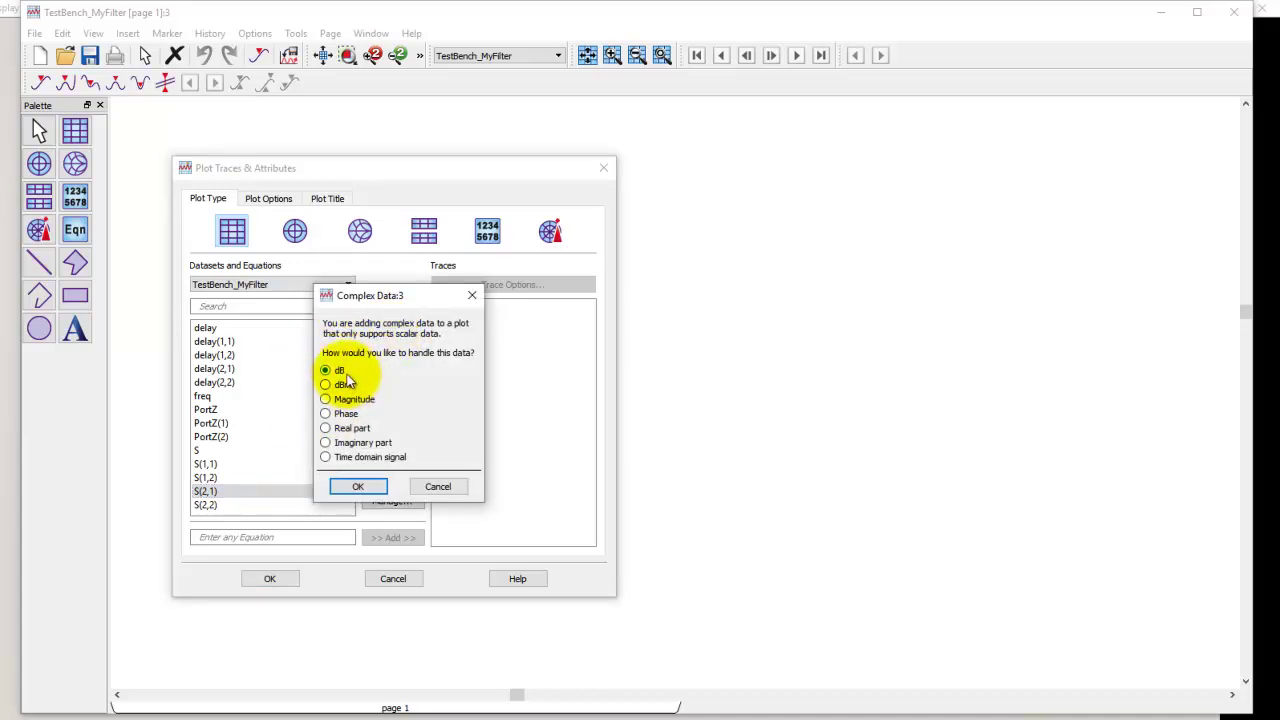
left_click(355, 489)
left_click(271, 579)
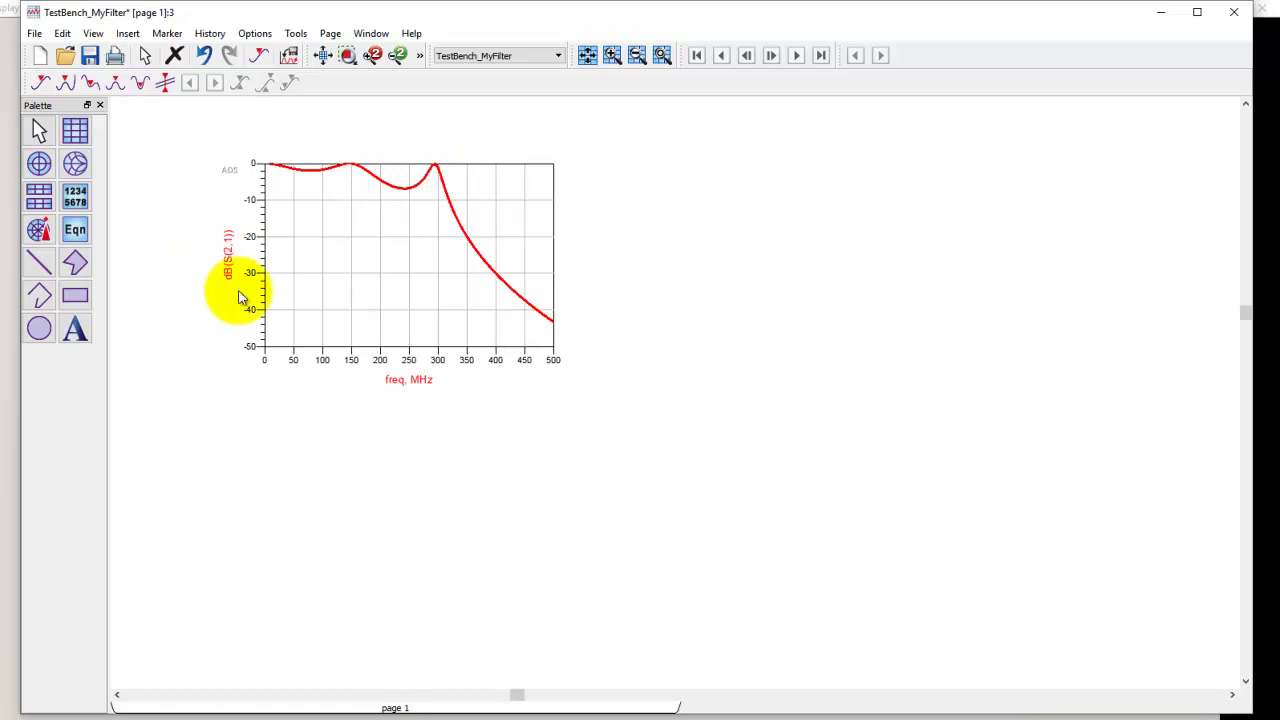
Step: Add a second rectangular plot of S(1,1) in dB to the right, nudged slightly right
left_click(88, 129)
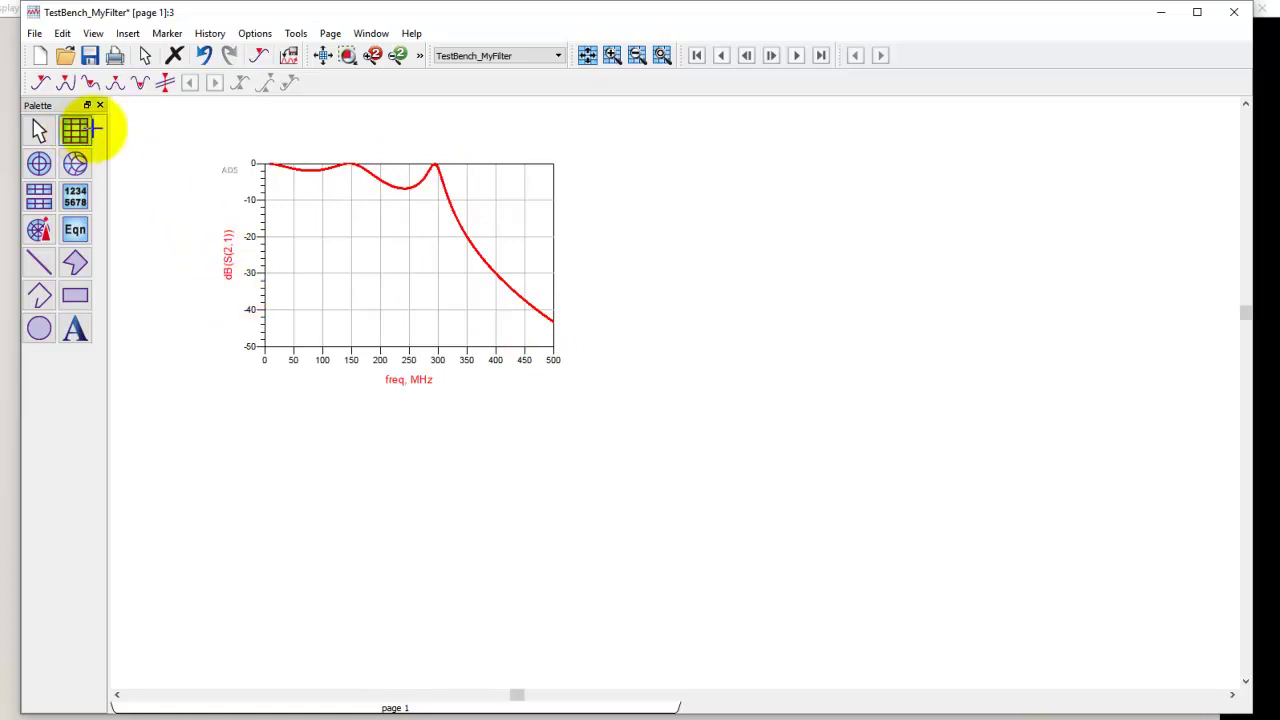
left_click(585, 168)
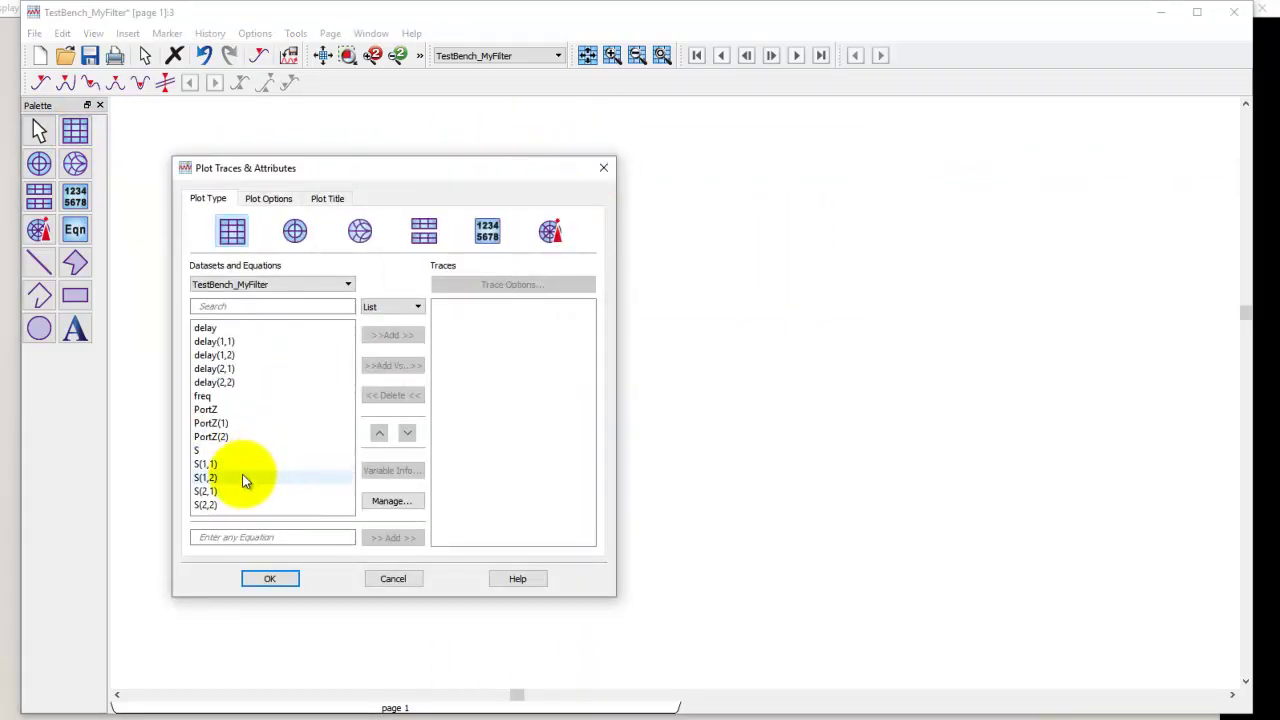
left_click(247, 464)
left_click(388, 335)
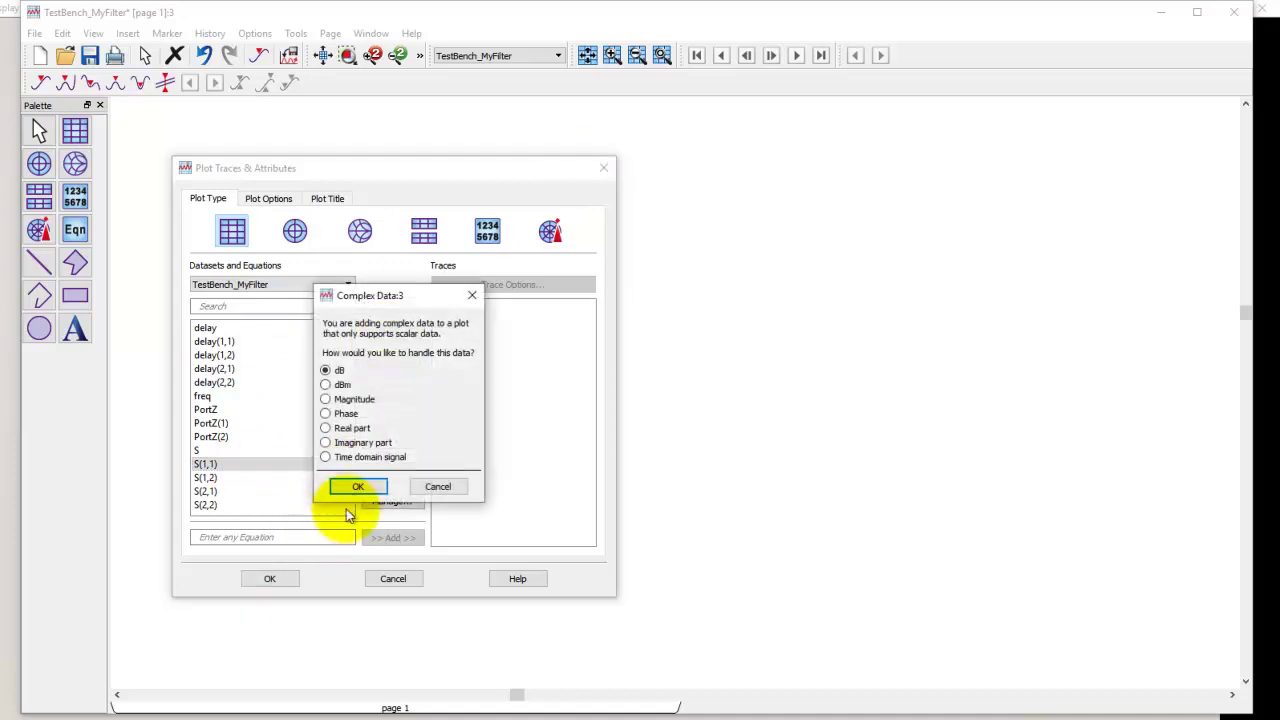
left_click(355, 488)
left_click(269, 578)
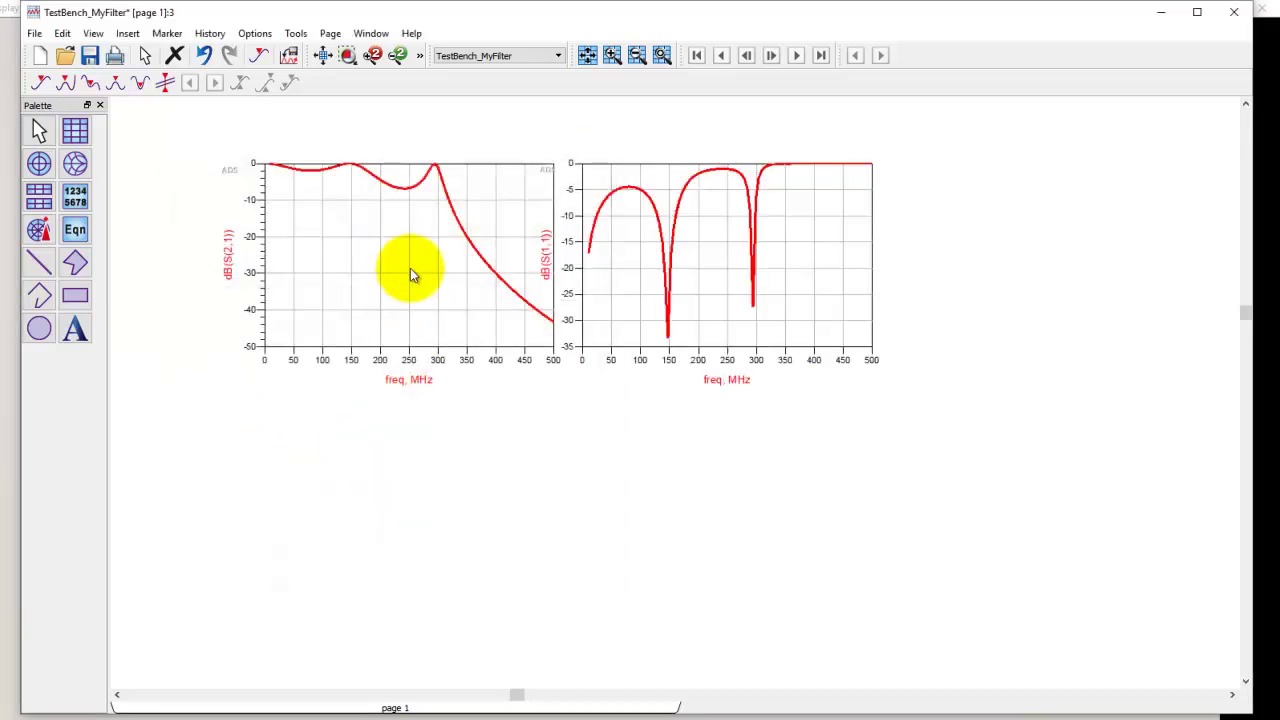
left_click_drag(623, 274, 663, 274)
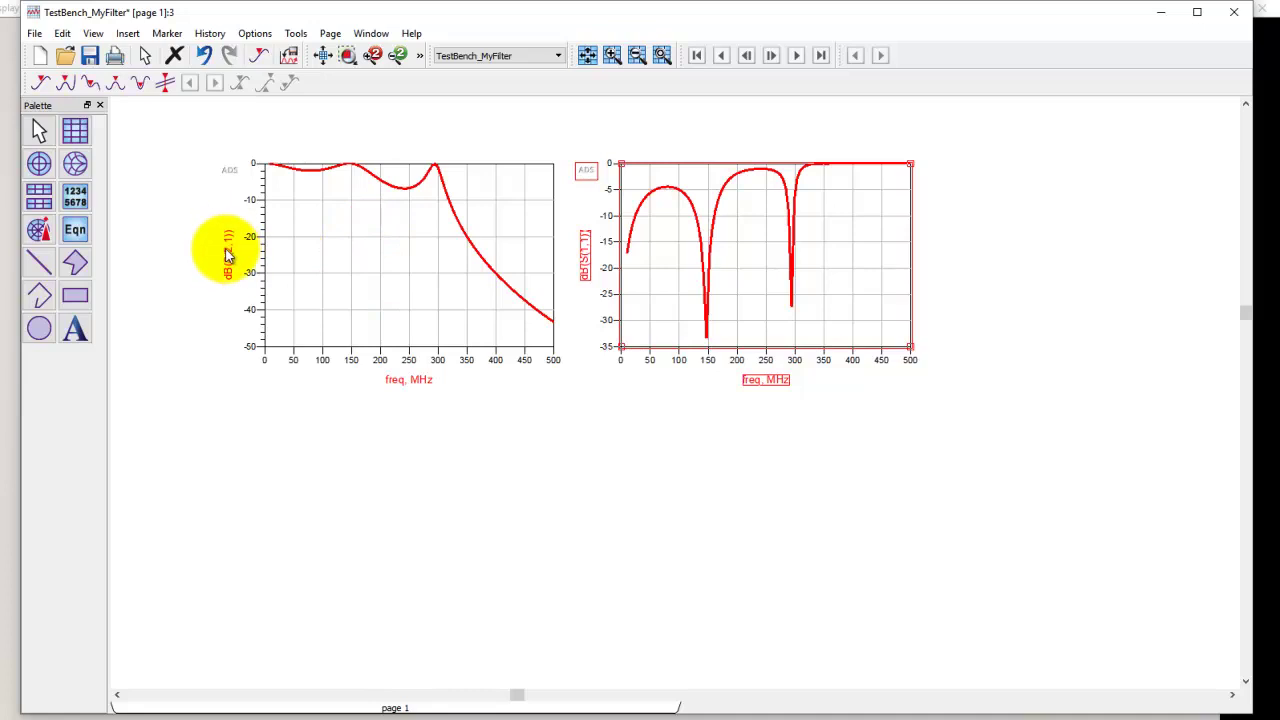
Step: Add S(1,1) in dB as a second trace on the left plot, then select the separate S(1,1) plot
double_click(344, 257)
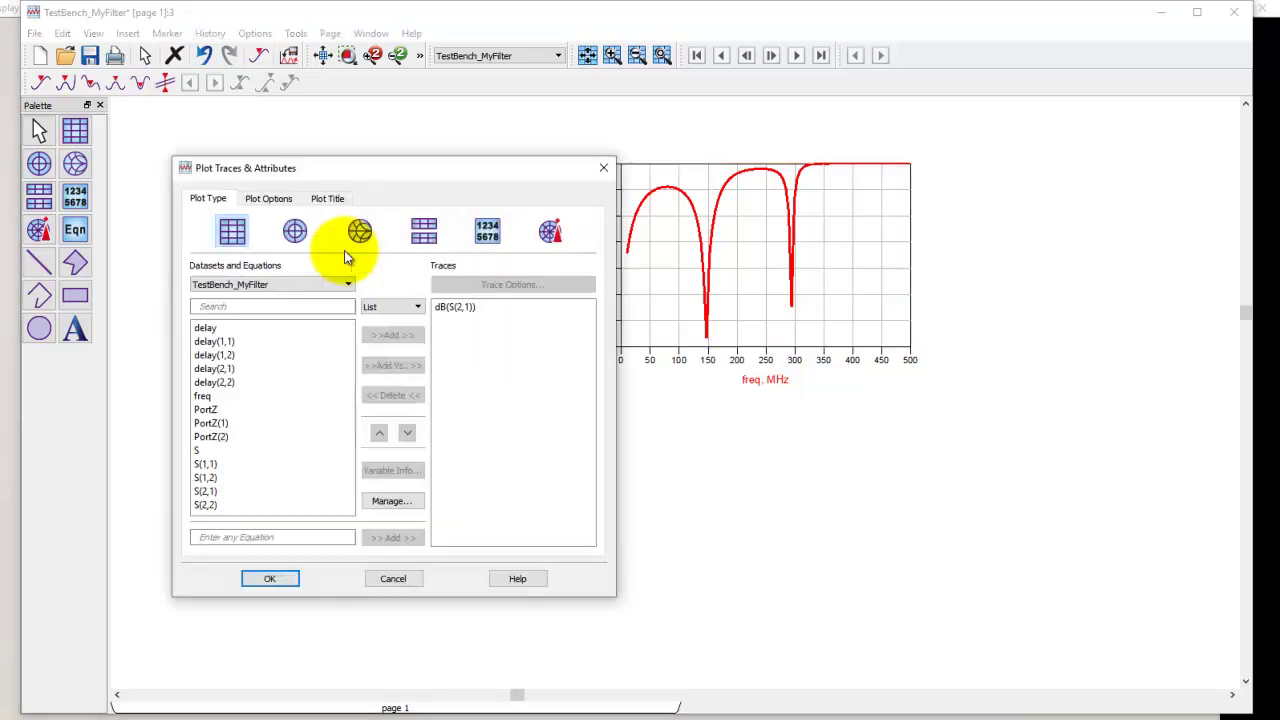
left_click(212, 466)
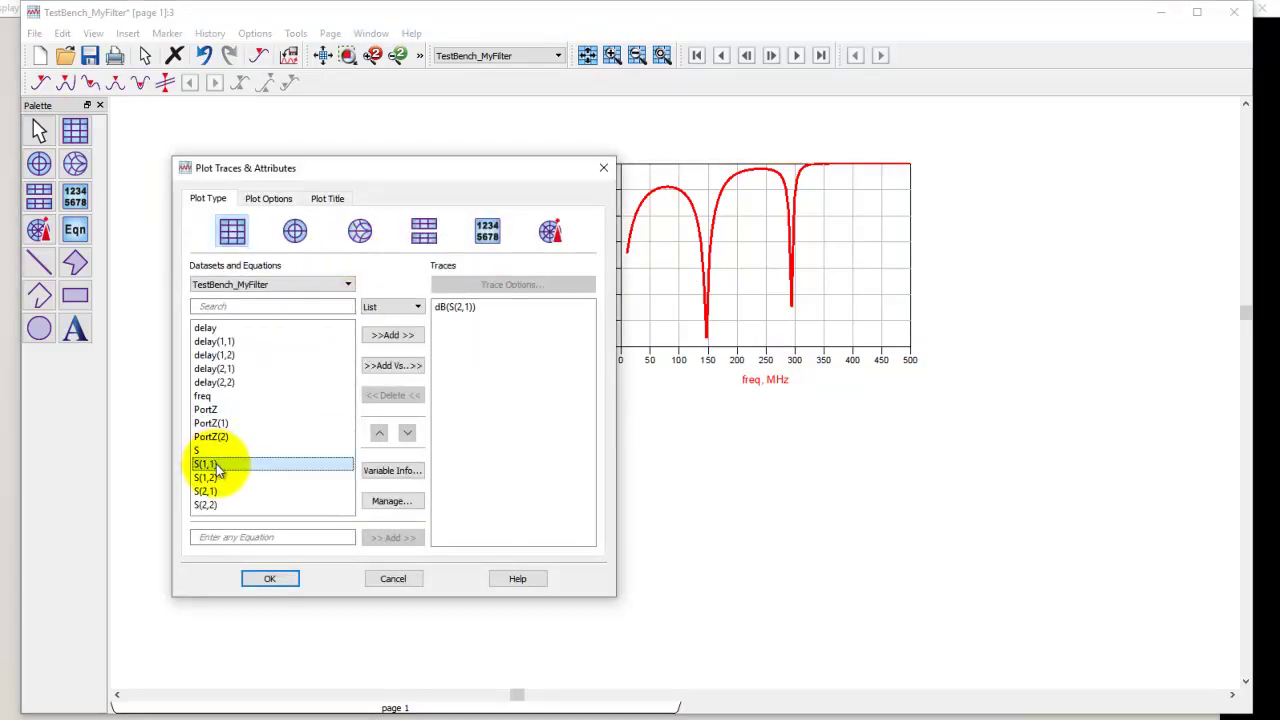
left_click(385, 335)
left_click(356, 486)
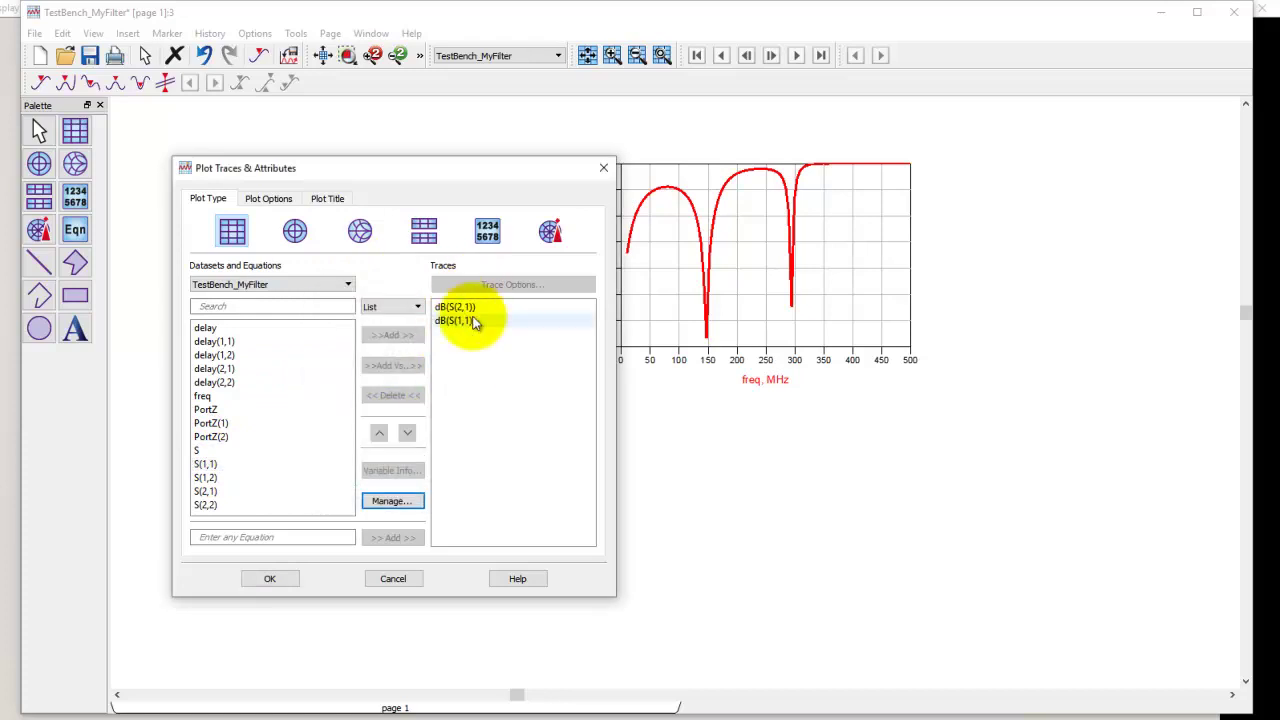
left_click(270, 578)
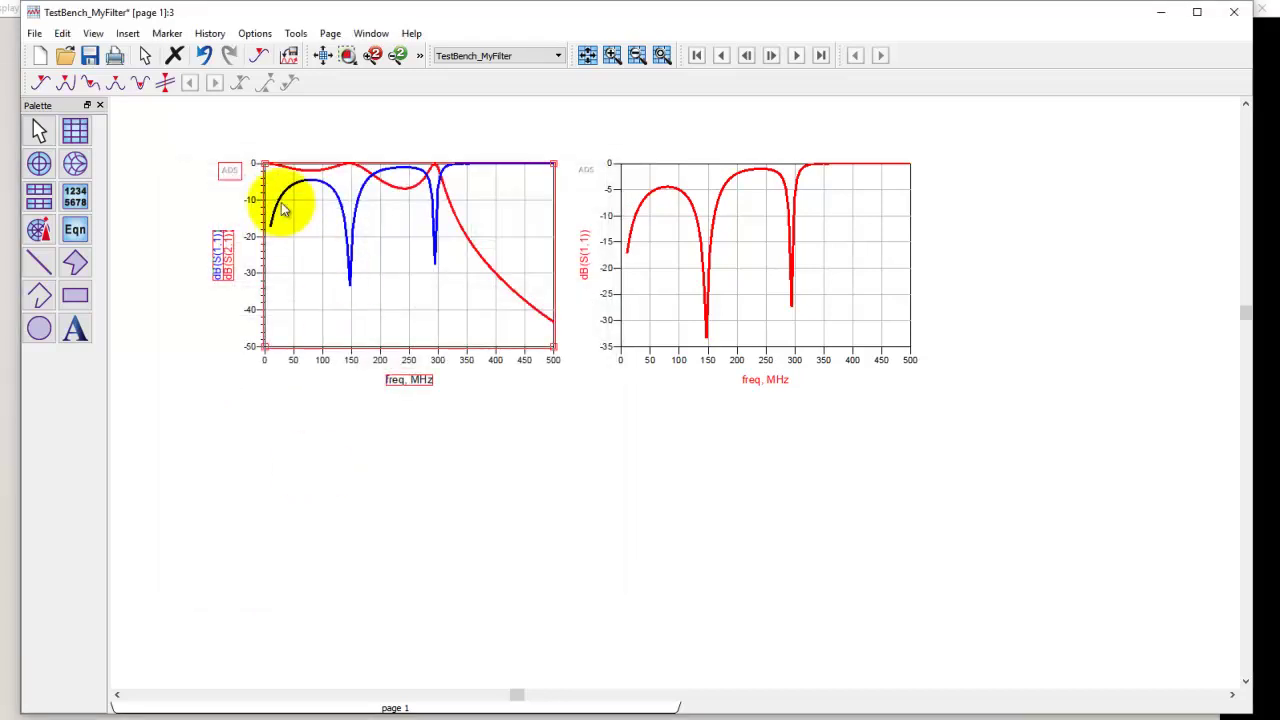
left_click(210, 317)
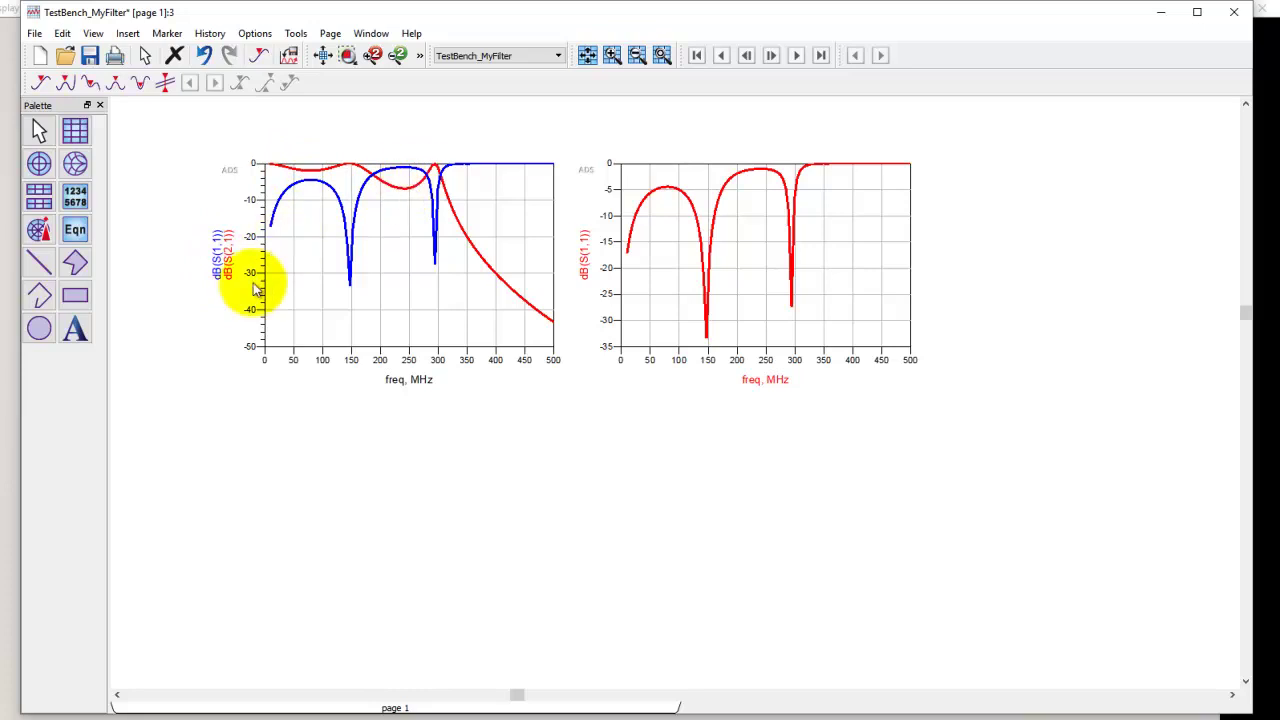
left_click(666, 285)
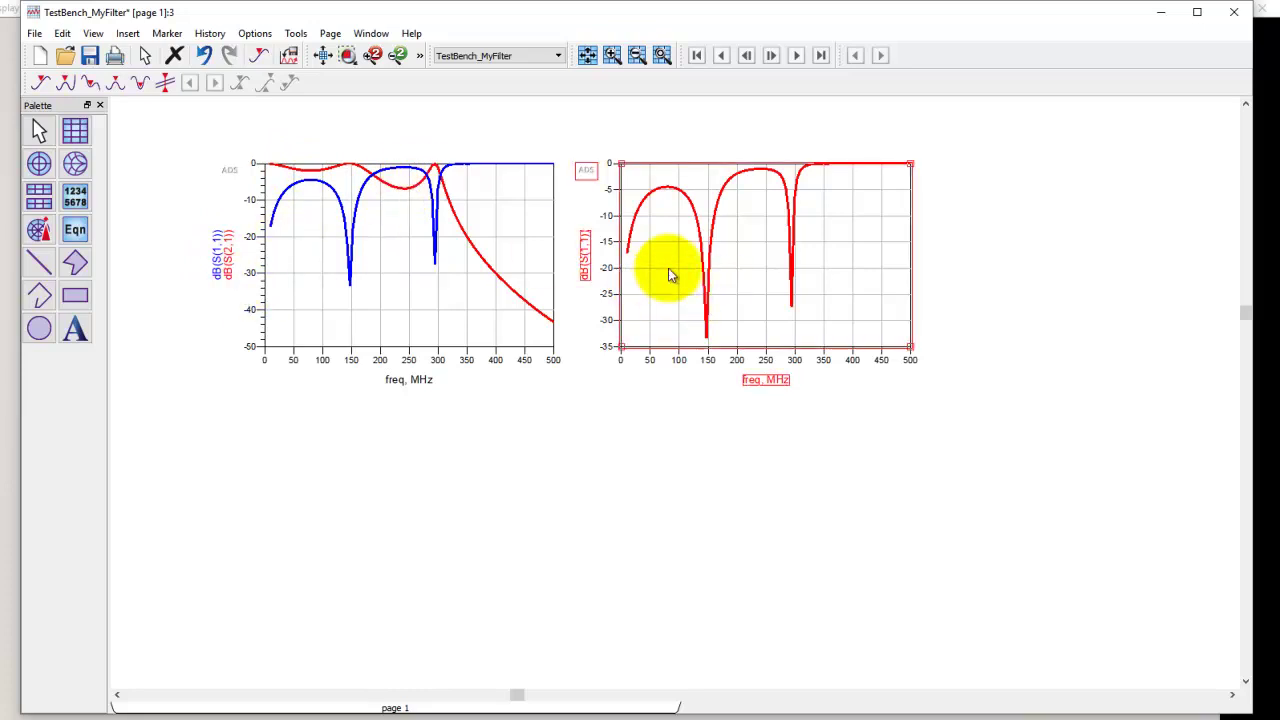
Step: Delete the separate S(1,1) plot and place a table listing S(2,1) and S(1,1) there
key("Delete")
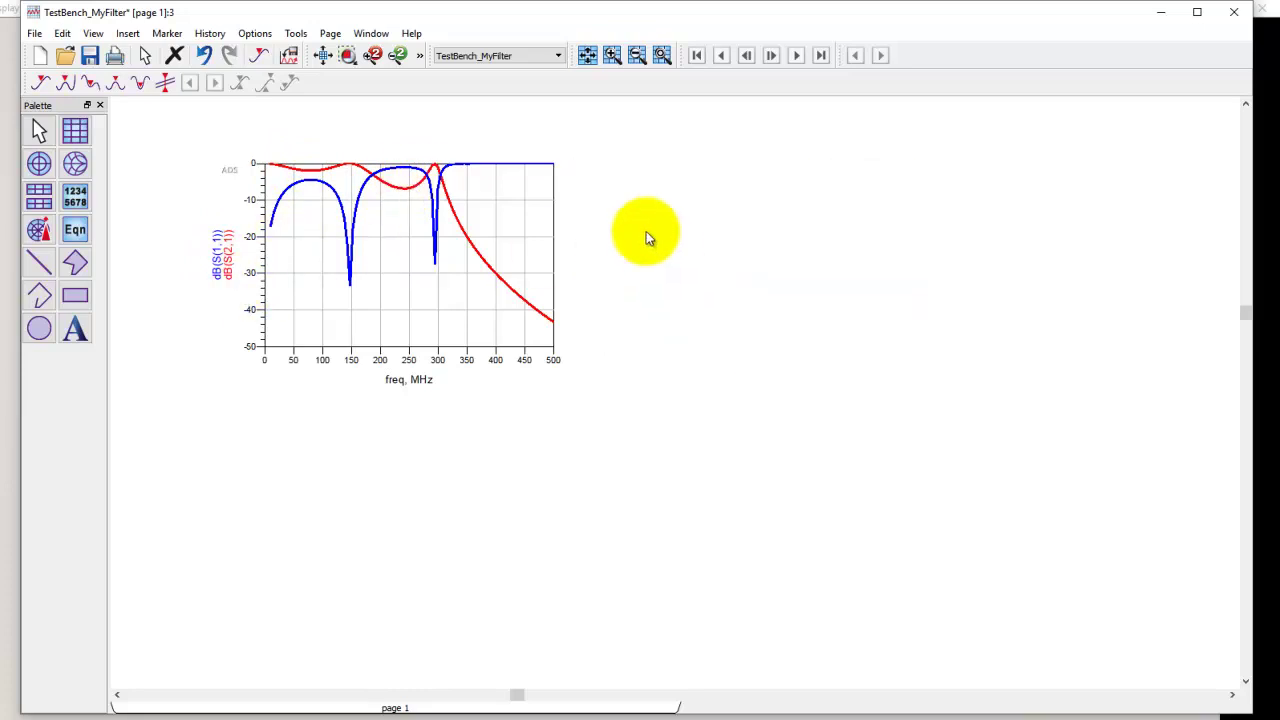
left_click(81, 197)
left_click_drag(583, 144, 777, 474)
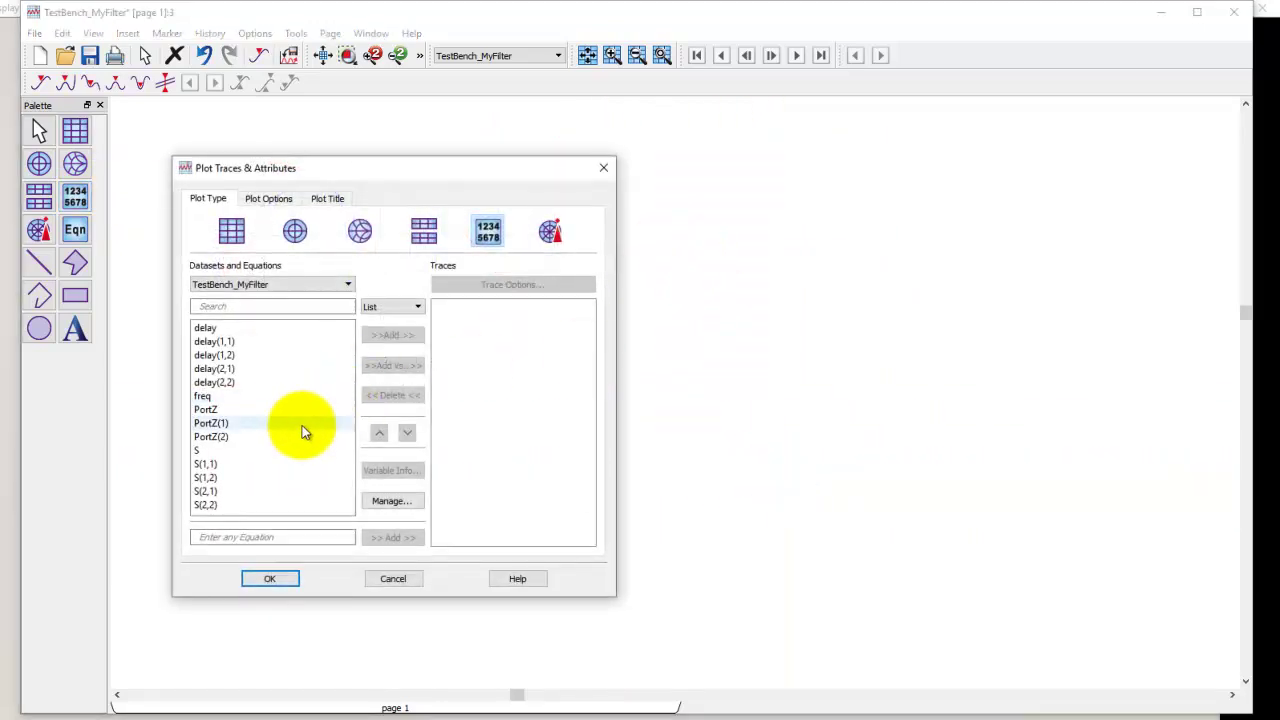
left_click(218, 493)
left_click(388, 333)
left_click(232, 465)
left_click(410, 335)
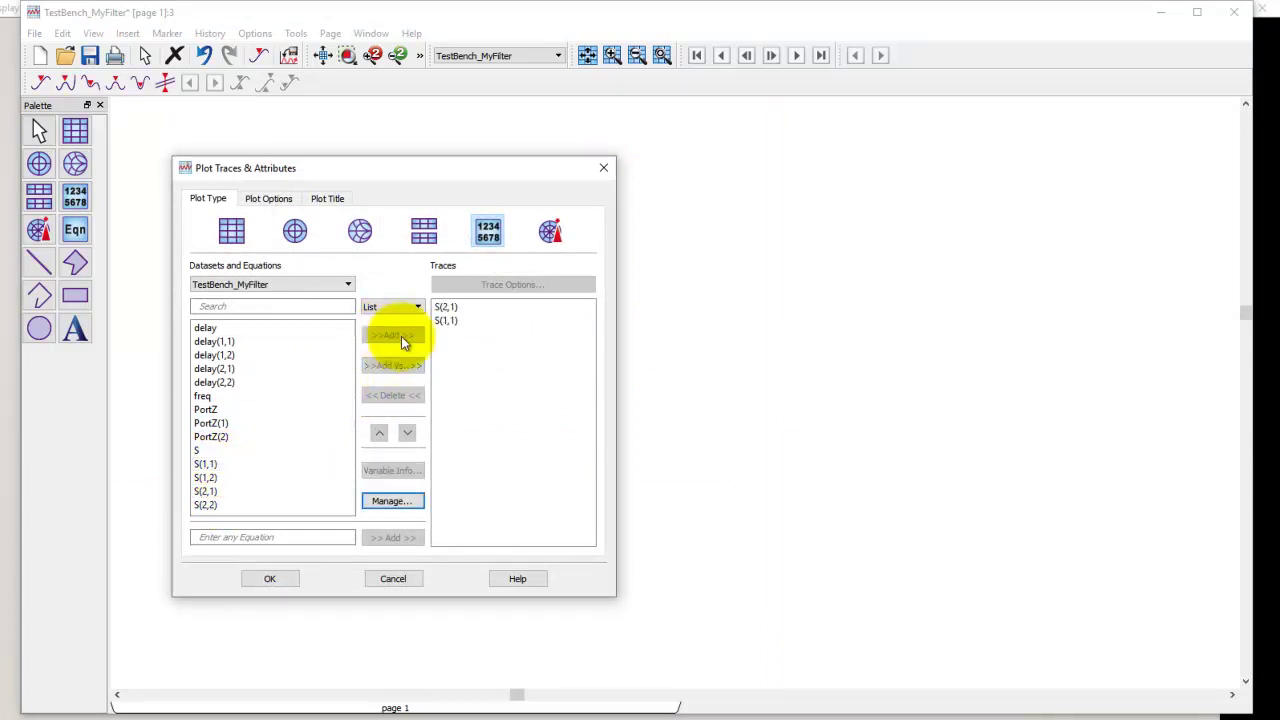
left_click(281, 579)
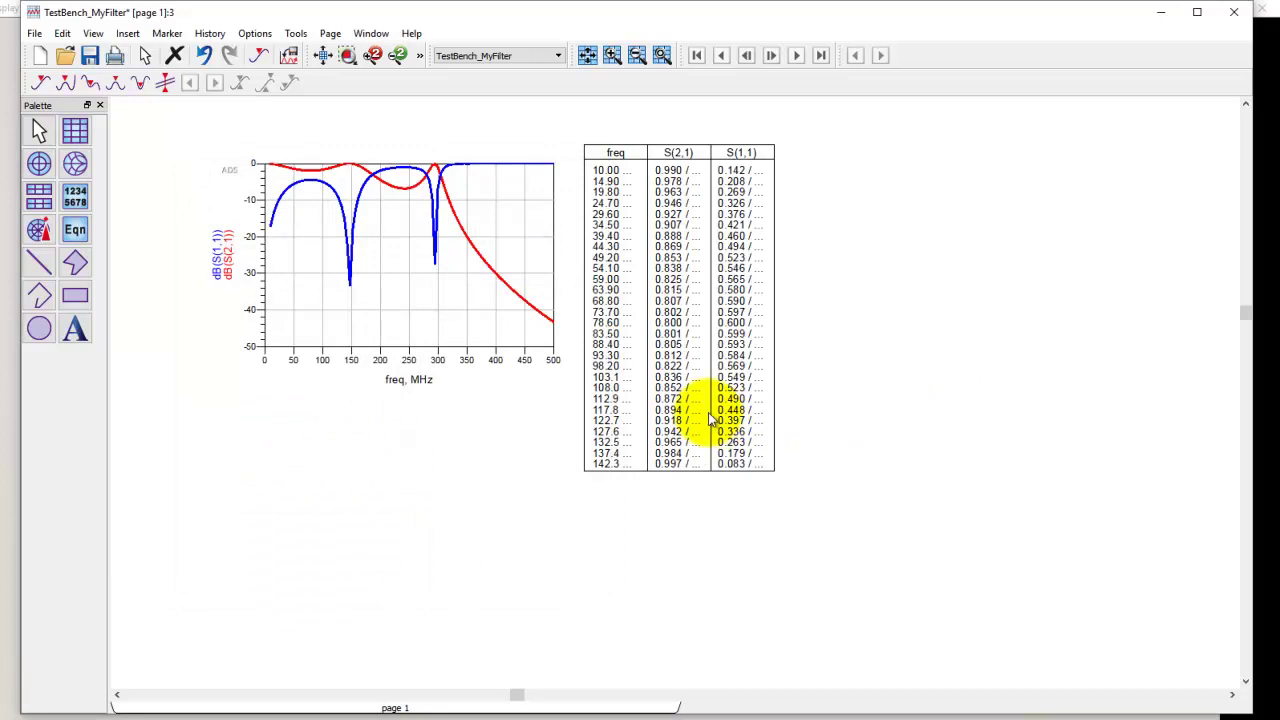
Step: Widen the S-parameter table so the full values are visible
left_click(710, 420)
left_click_drag(778, 478, 843, 470)
scroll(690, 345, "up", 1)
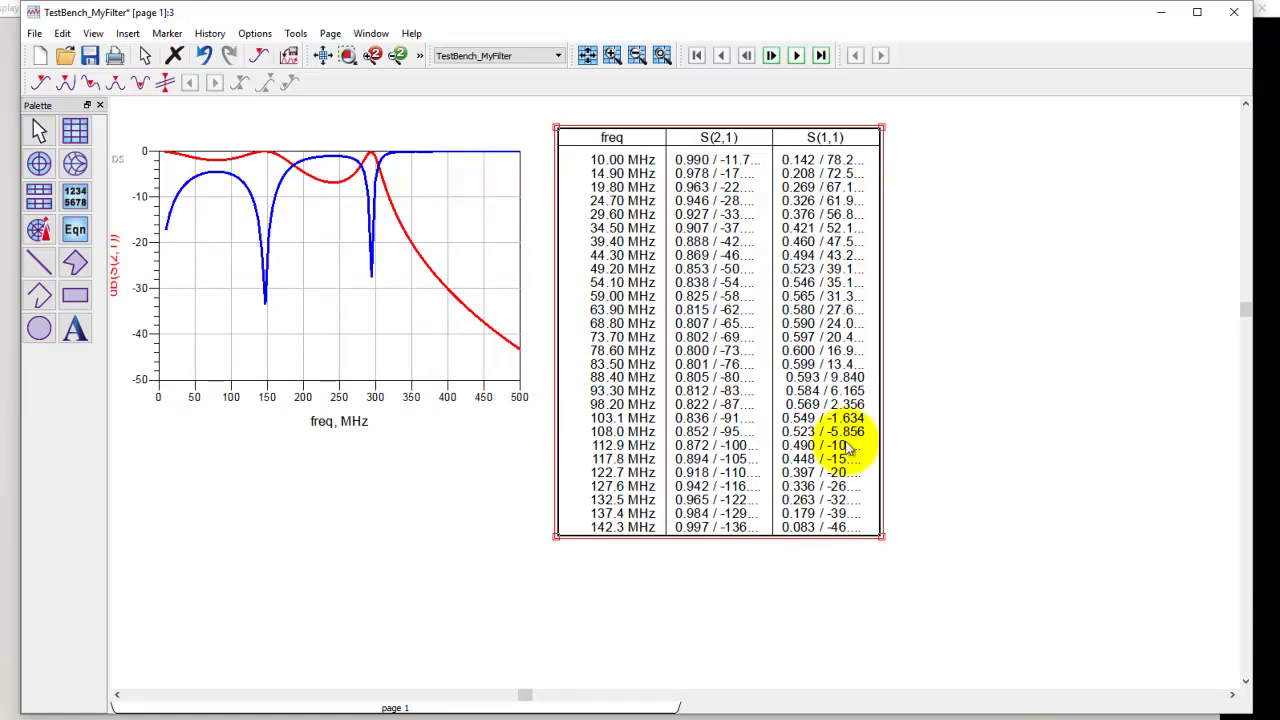
left_click_drag(882, 540, 930, 523)
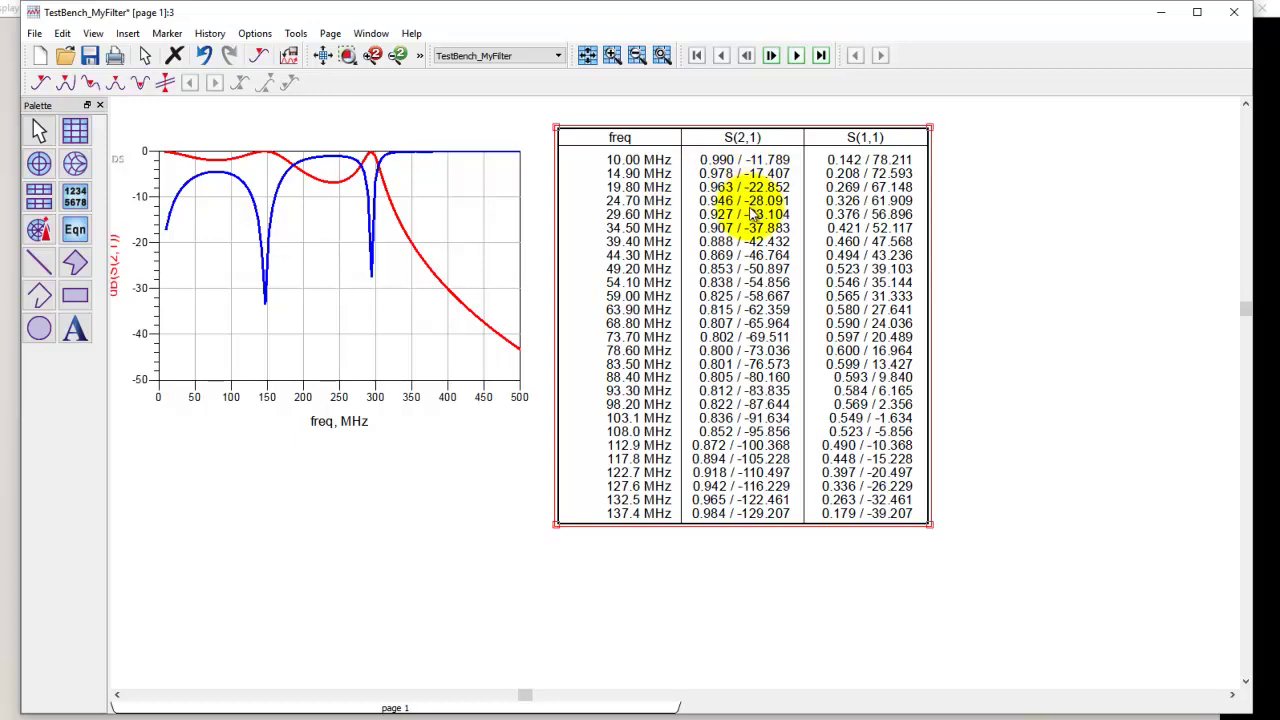
Step: Set the table's S(2,1) trace to the dB/Degrees complex data format
double_click(725, 236)
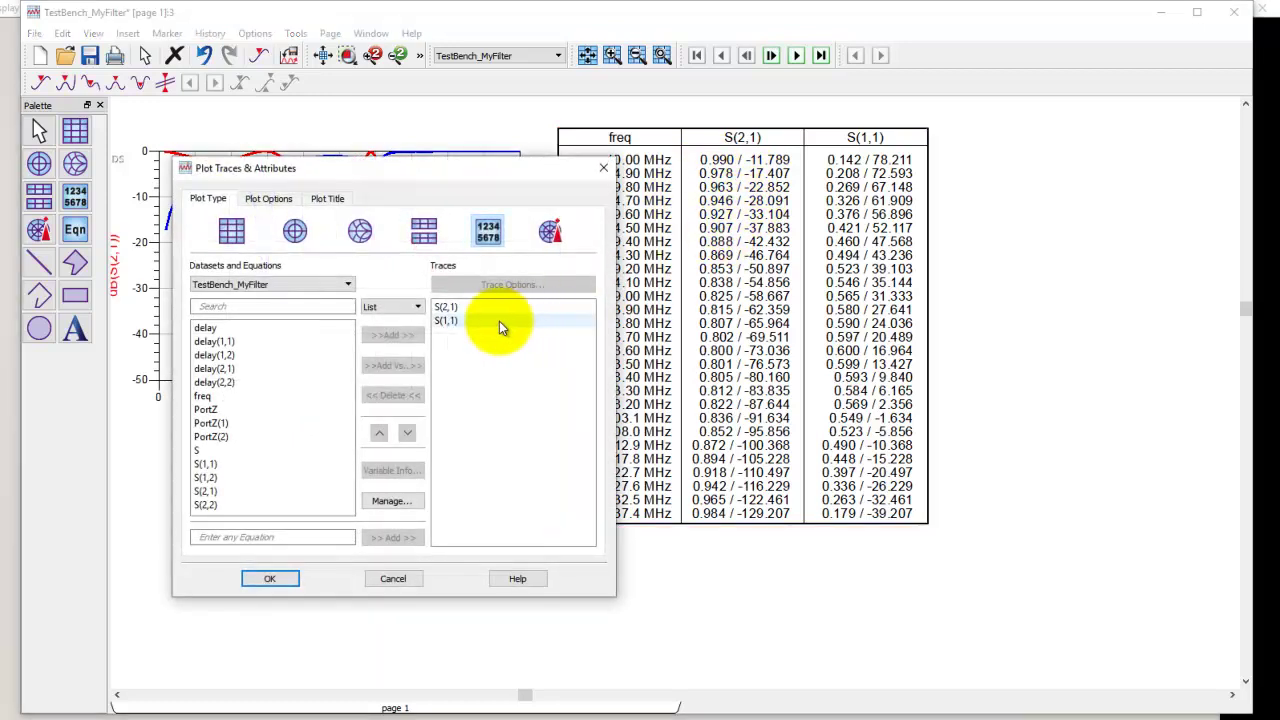
left_click(450, 308)
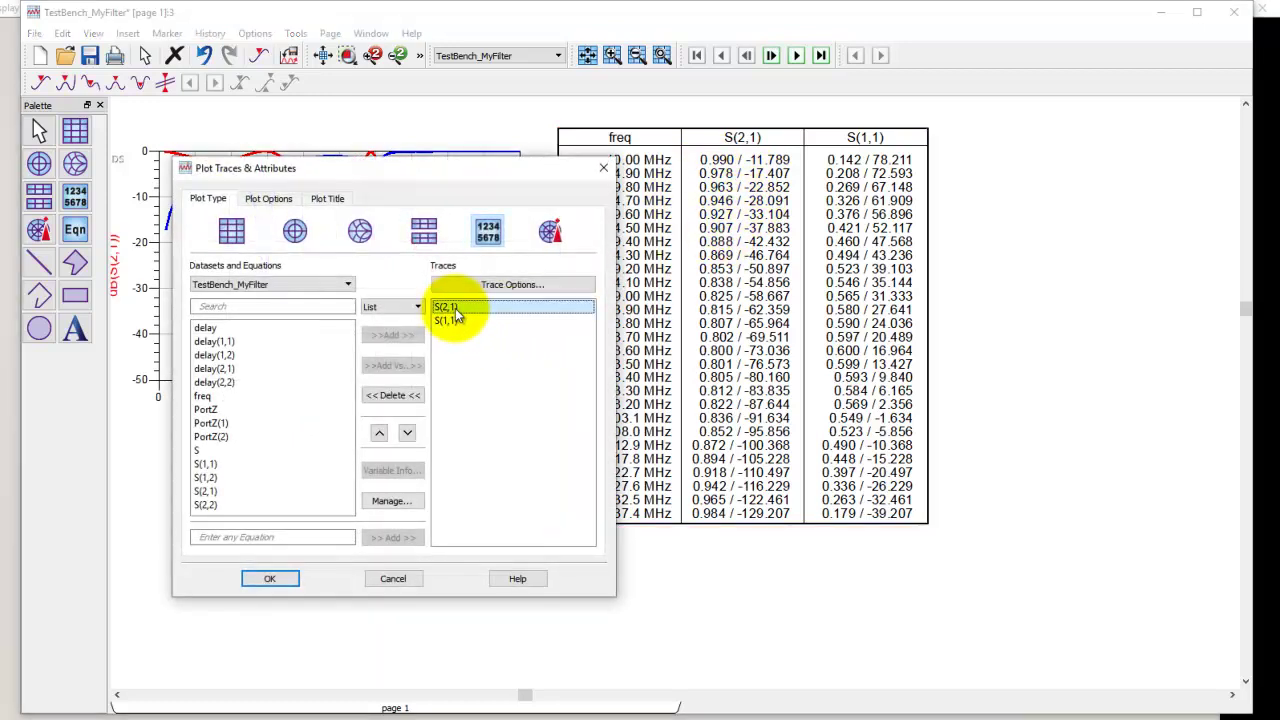
double_click(452, 310)
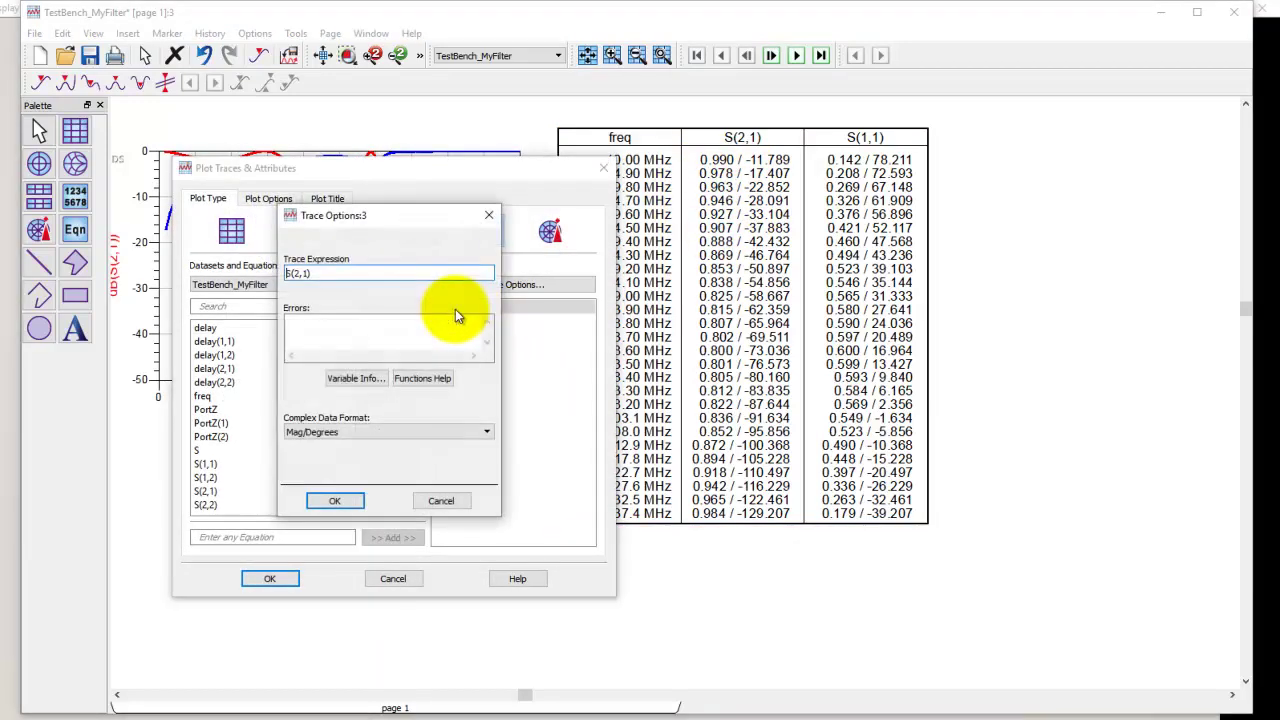
left_click(340, 434)
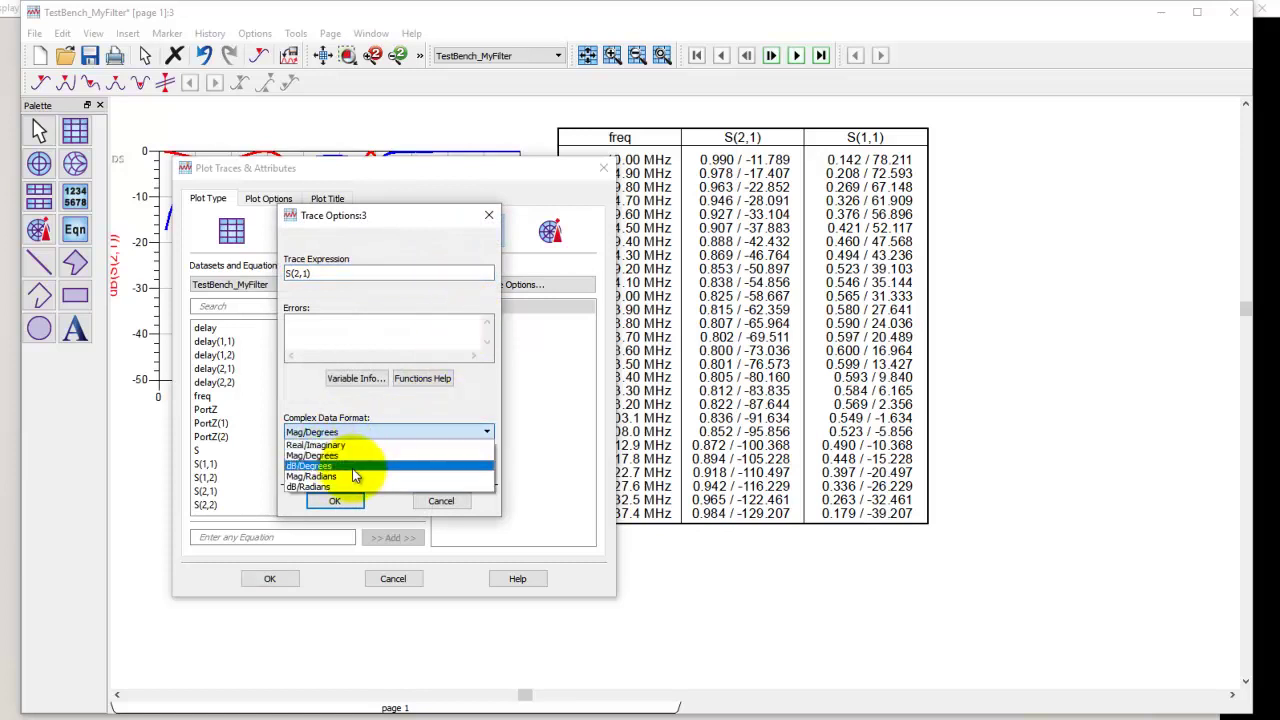
left_click(348, 465)
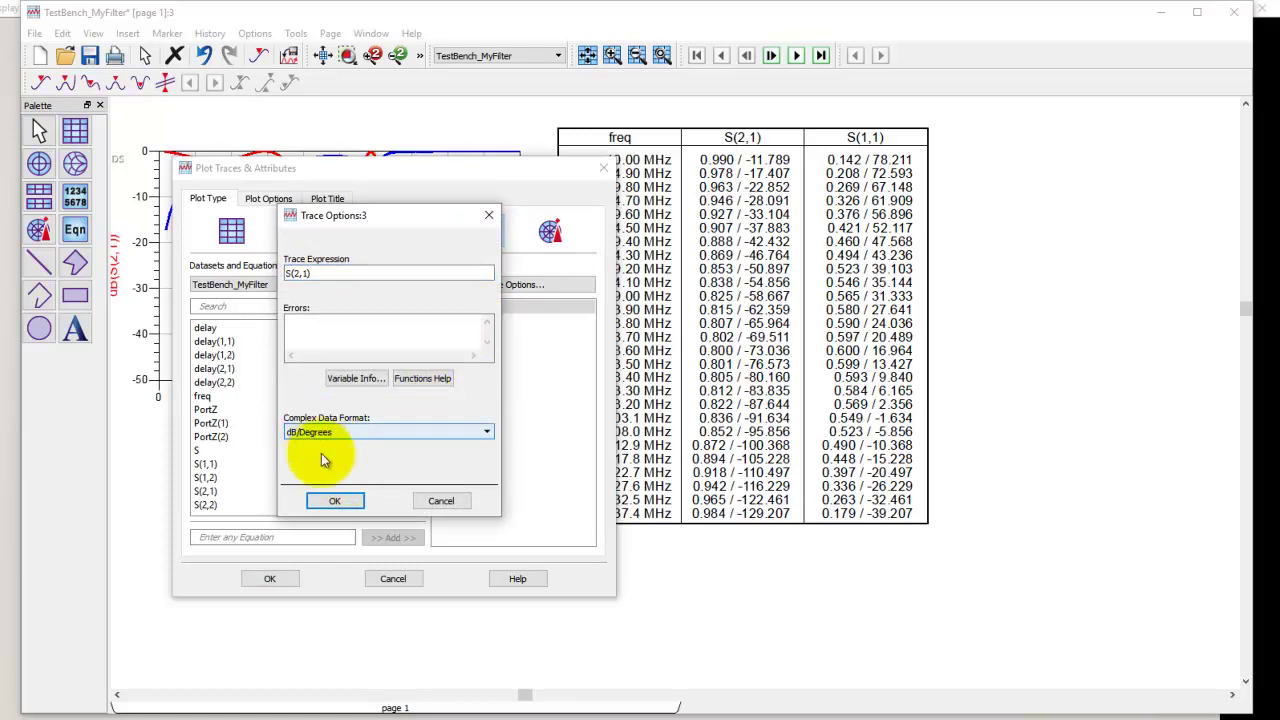
left_click(330, 498)
left_click(268, 579)
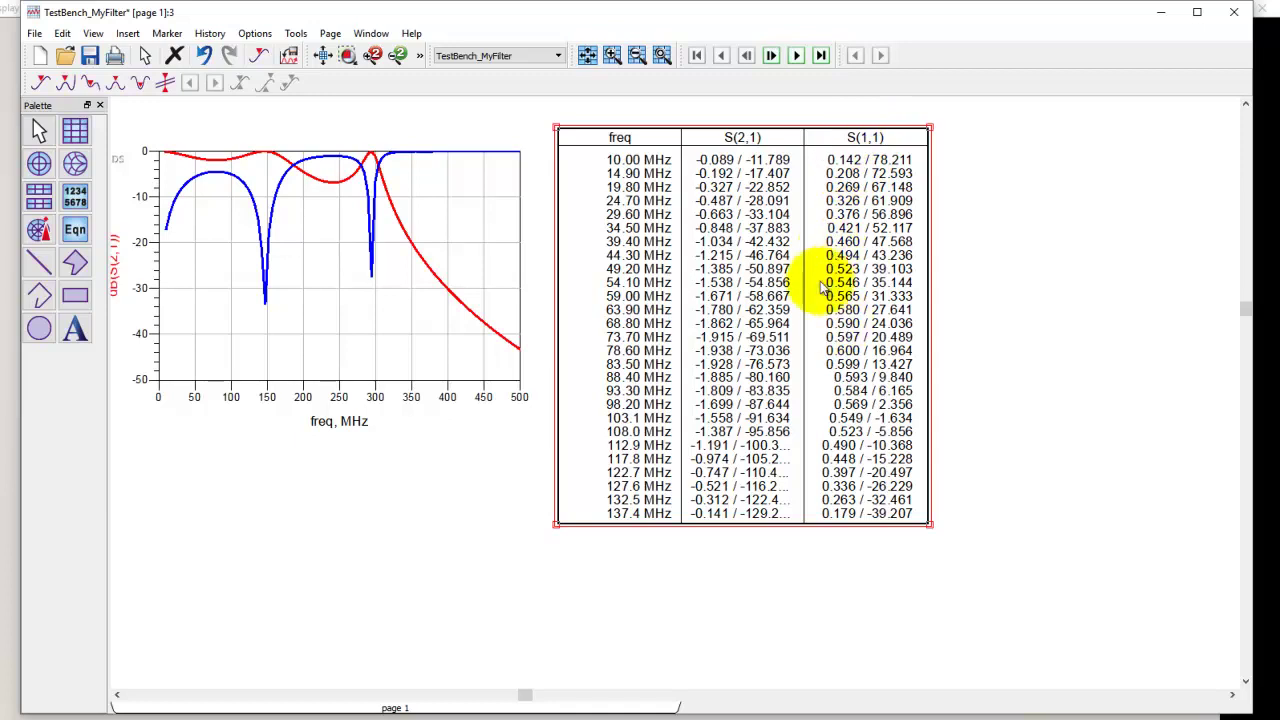
Step: Adjust the zoom, then fit the combined dB plot and table to the window
left_click(347, 57)
left_click(580, 408)
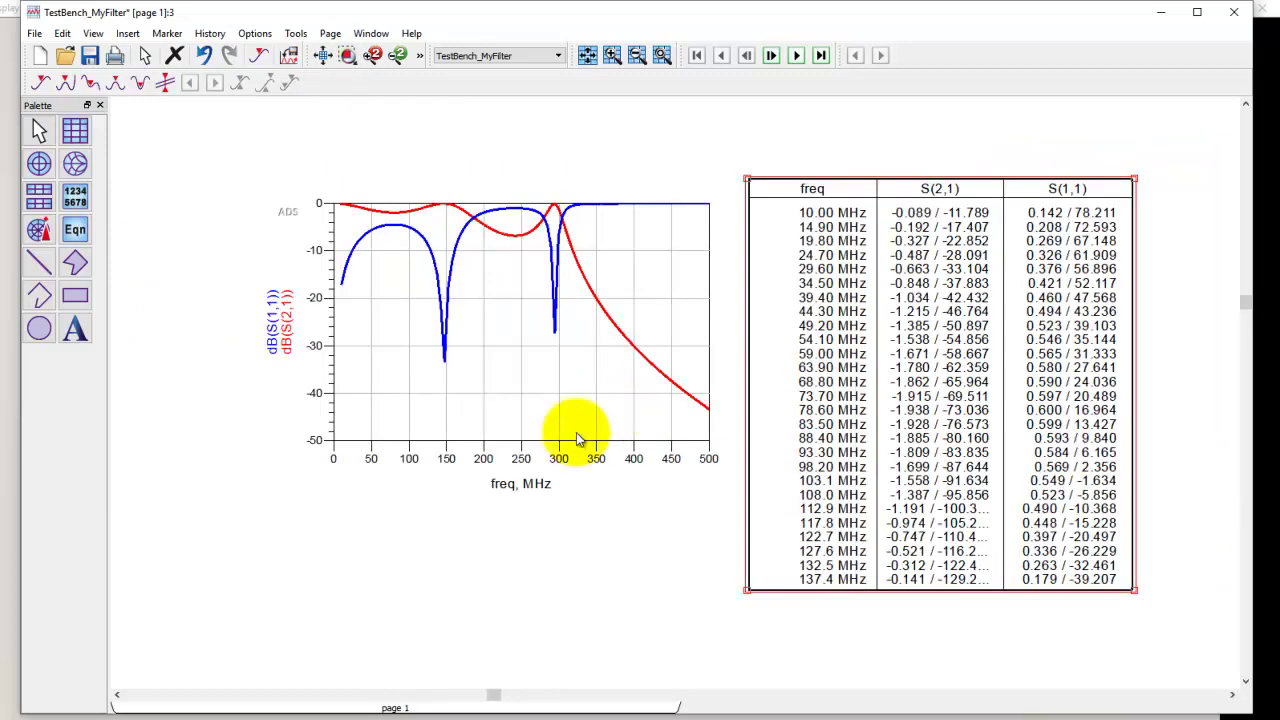
left_click(620, 452)
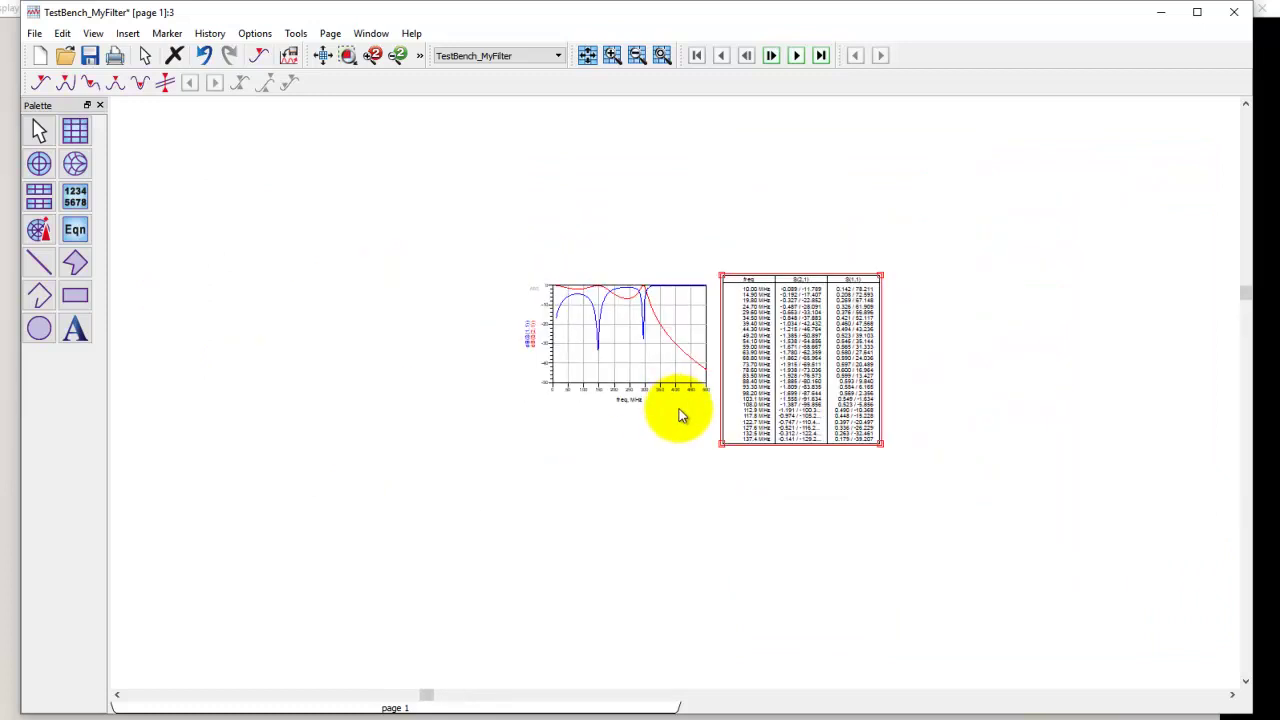
scroll(668, 415, "up", 1)
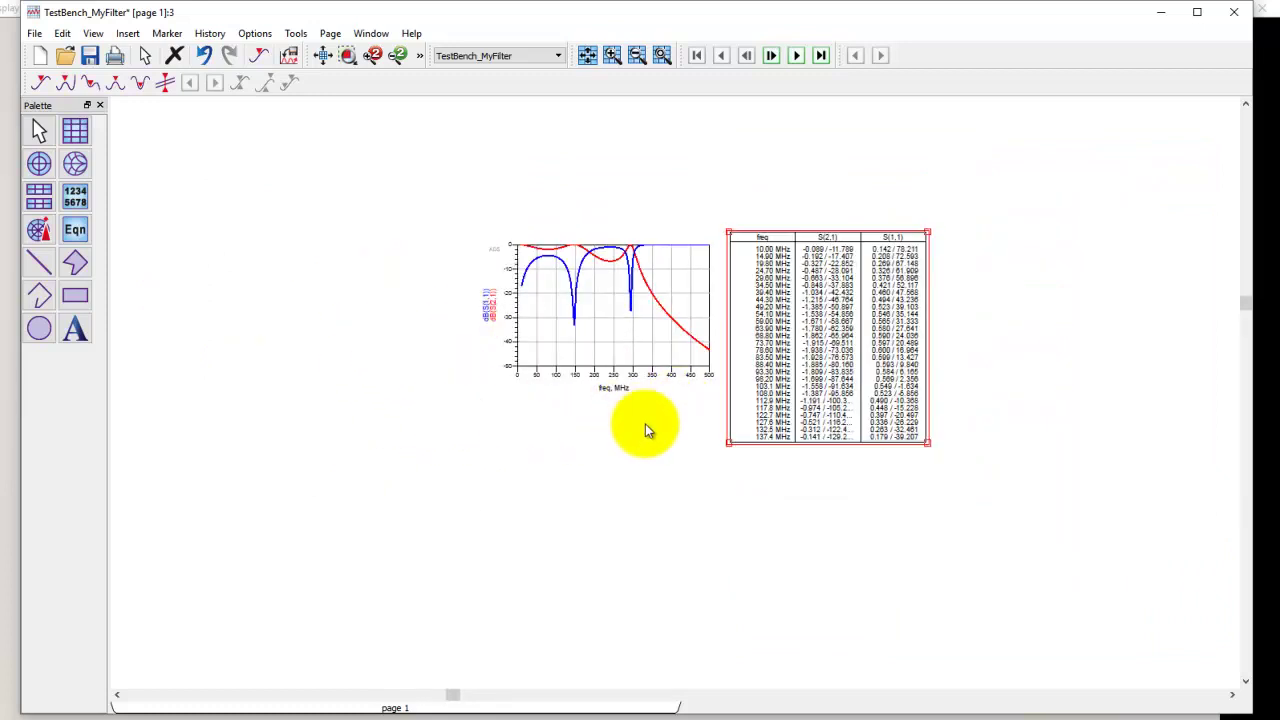
left_click(324, 57)
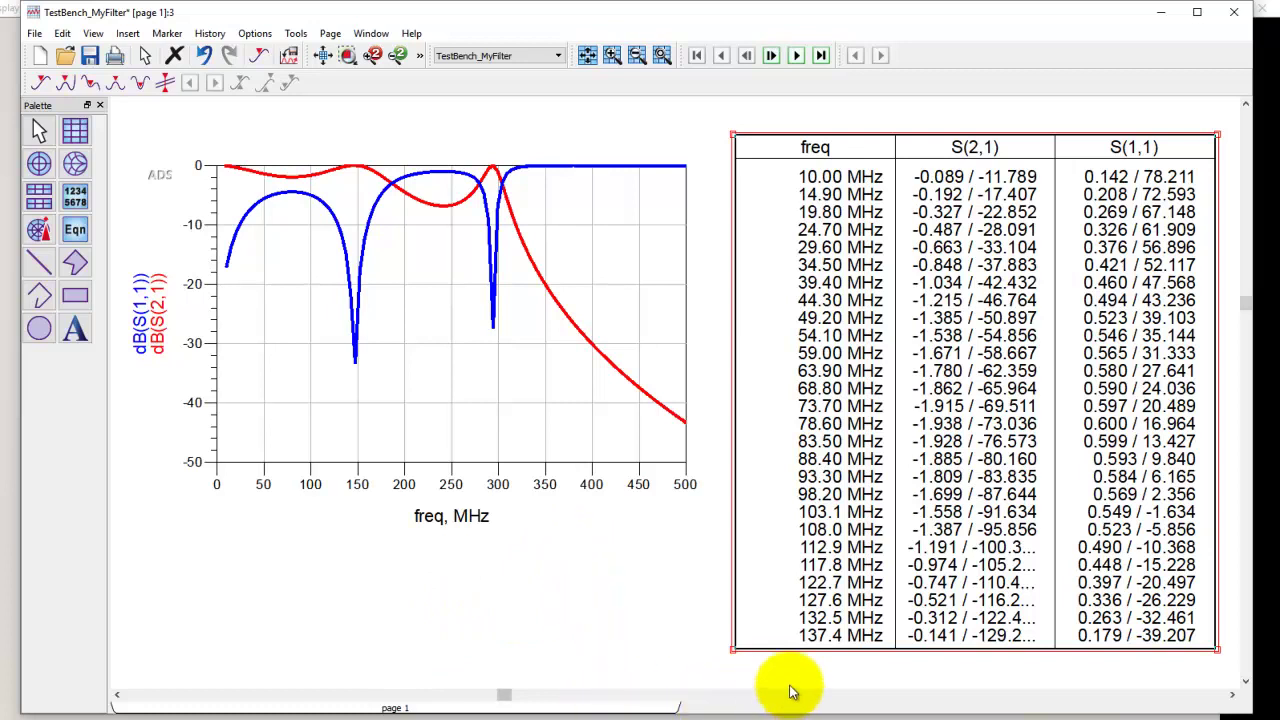
Step: Deselect the table and add a new page named 'SmithChart'
left_click(586, 614)
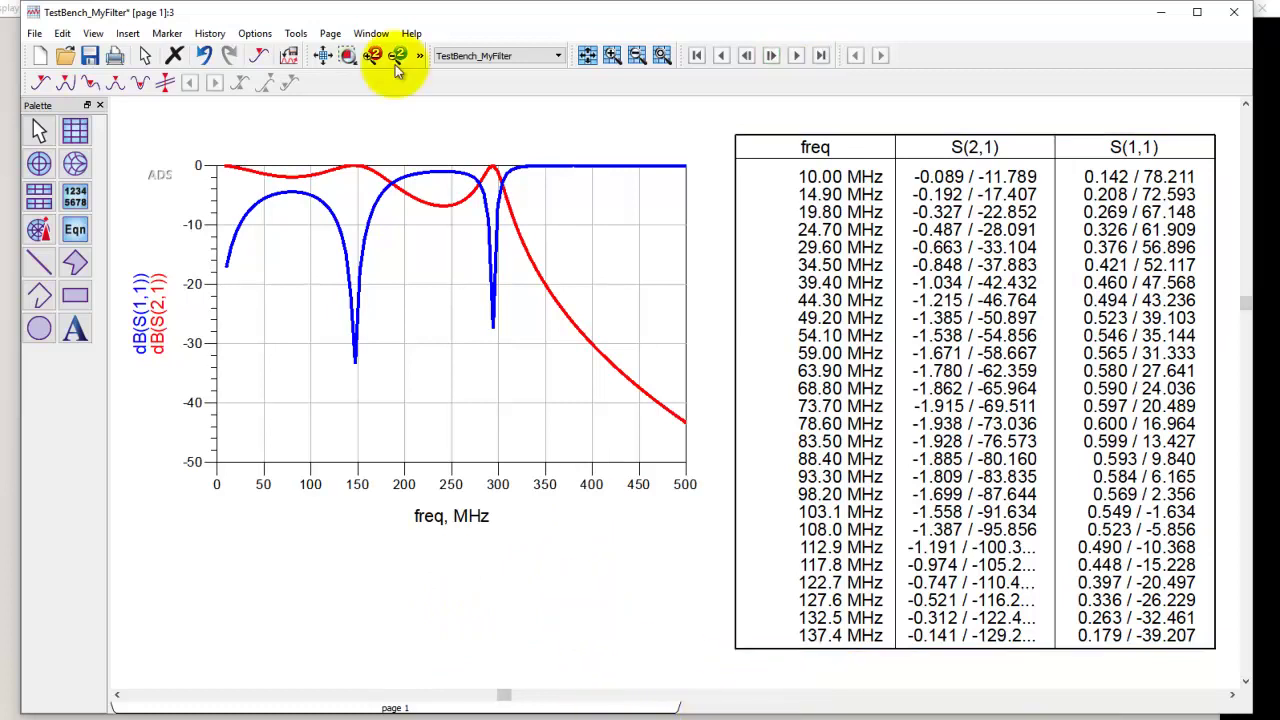
left_click(329, 35)
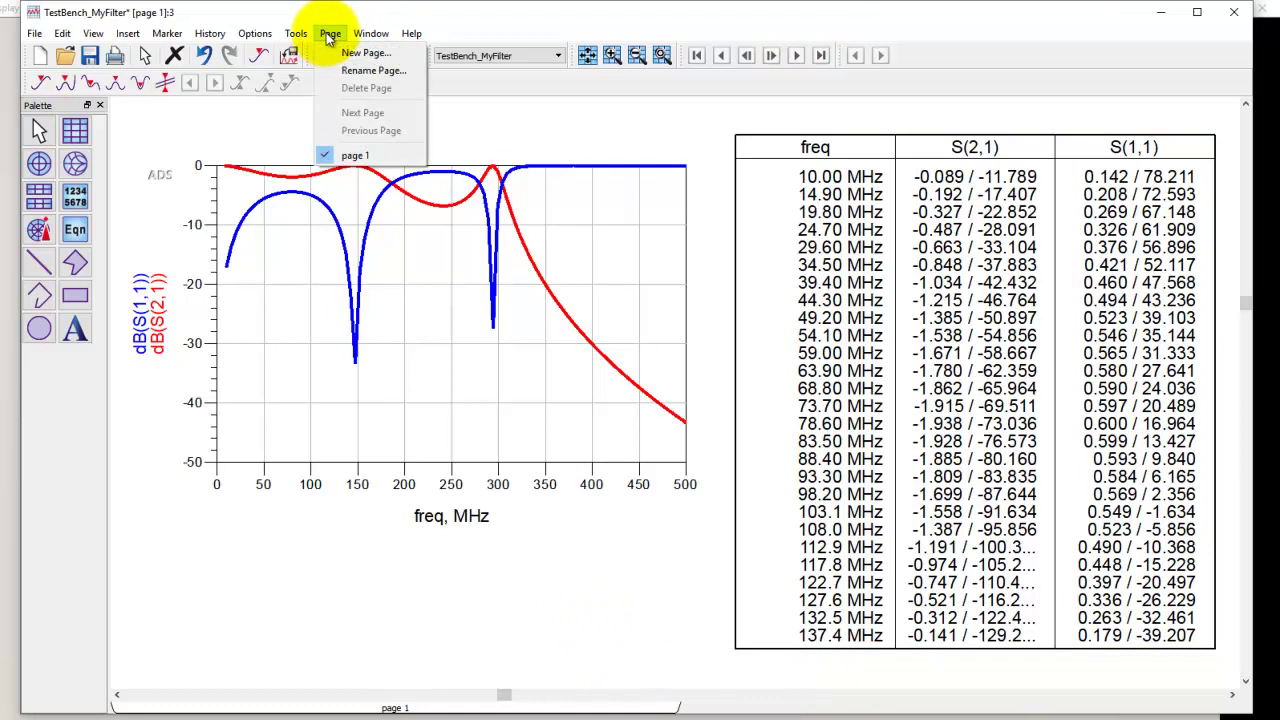
left_click(348, 51)
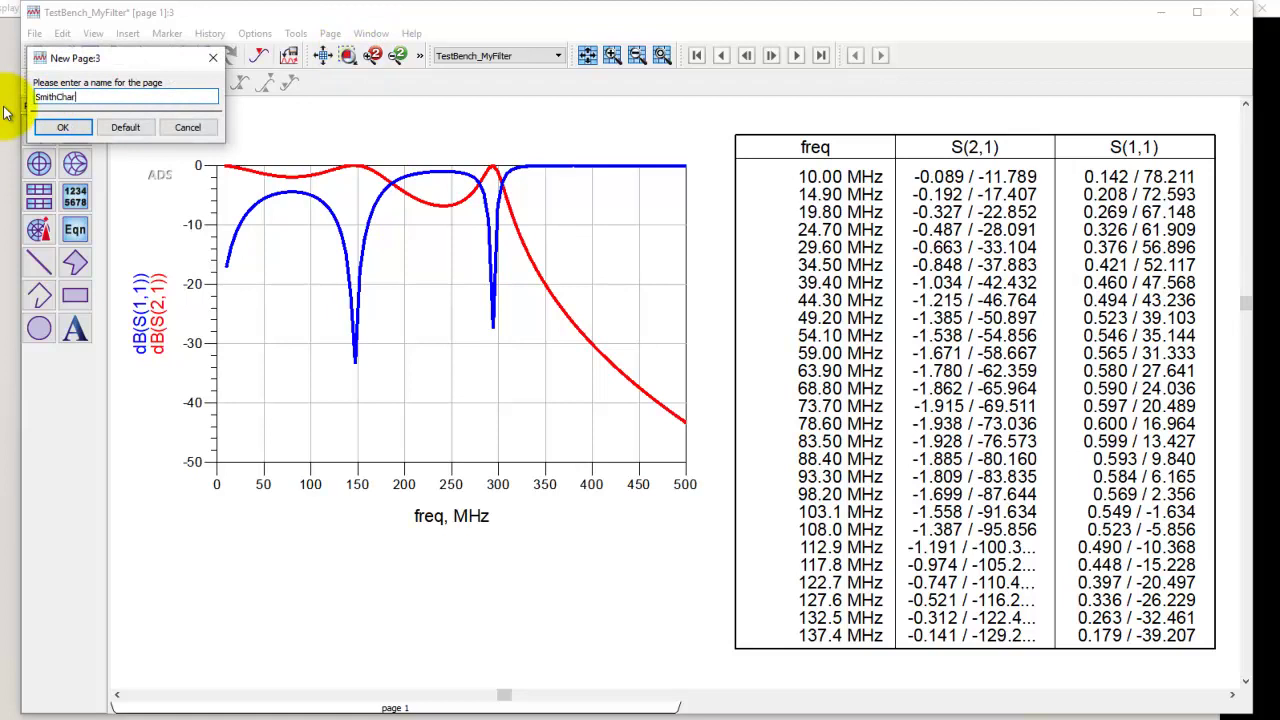
left_click(62, 128)
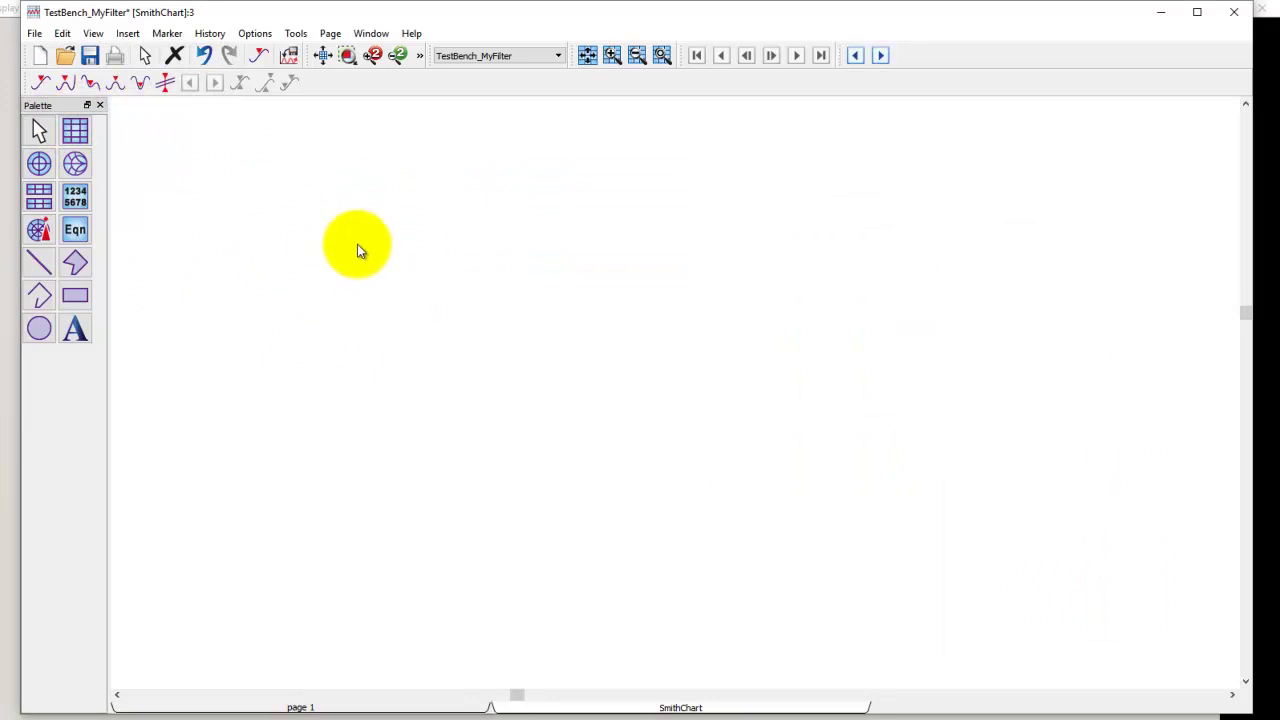
Step: Place a Smith chart plotting S(1,1) on the SmithChart page
left_click(76, 164)
left_click(212, 170)
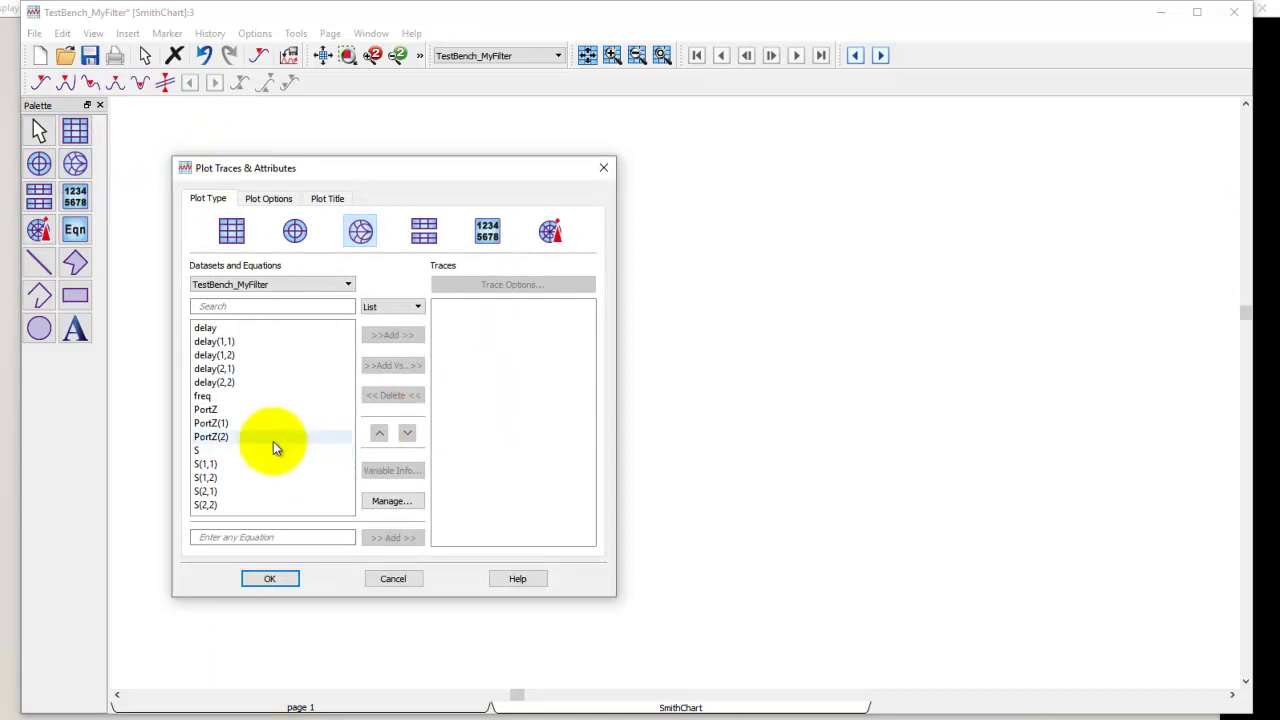
left_click(241, 466)
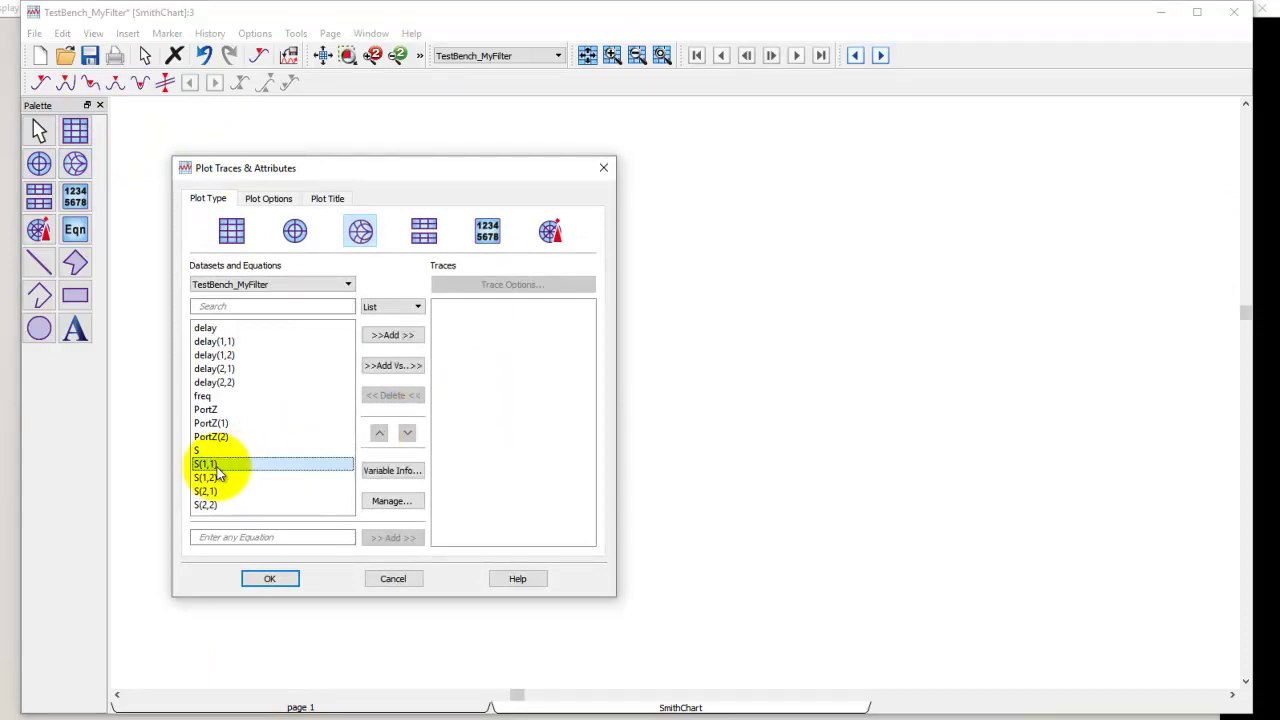
left_click(388, 336)
left_click(267, 579)
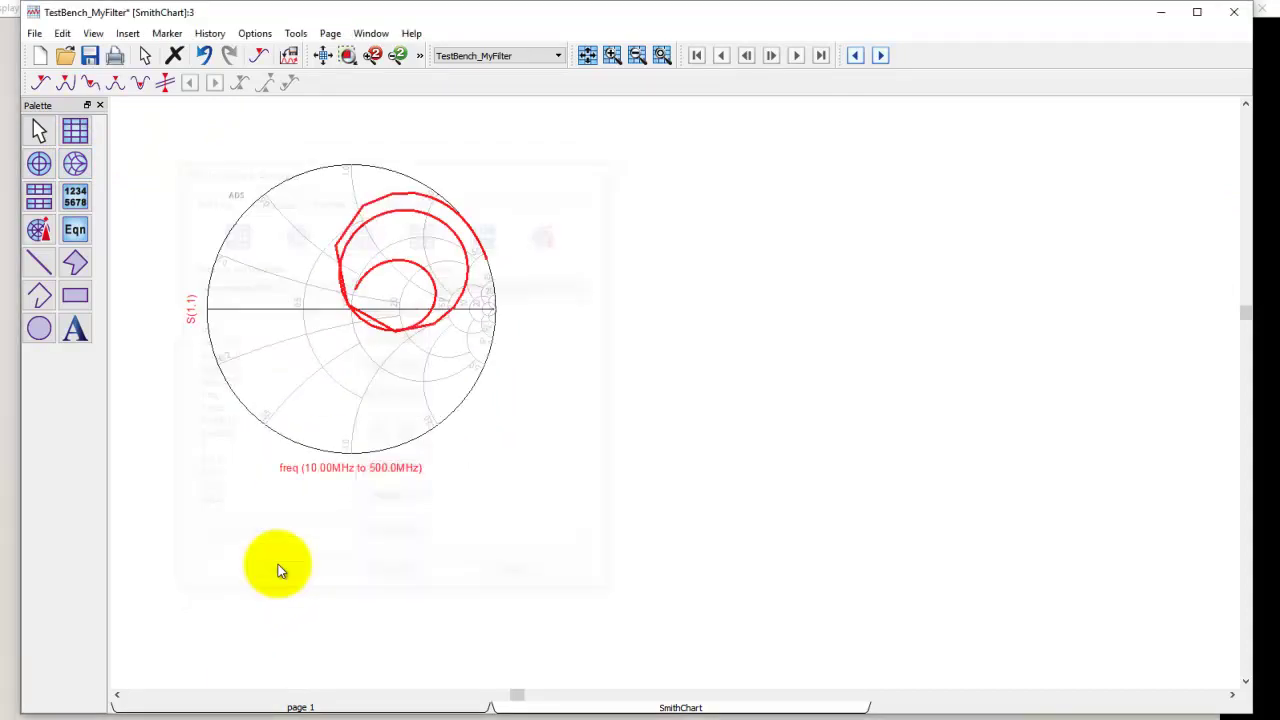
Step: Place a second Smith chart plotting S(2,2) beside it and fit both to the view
left_click(75, 130)
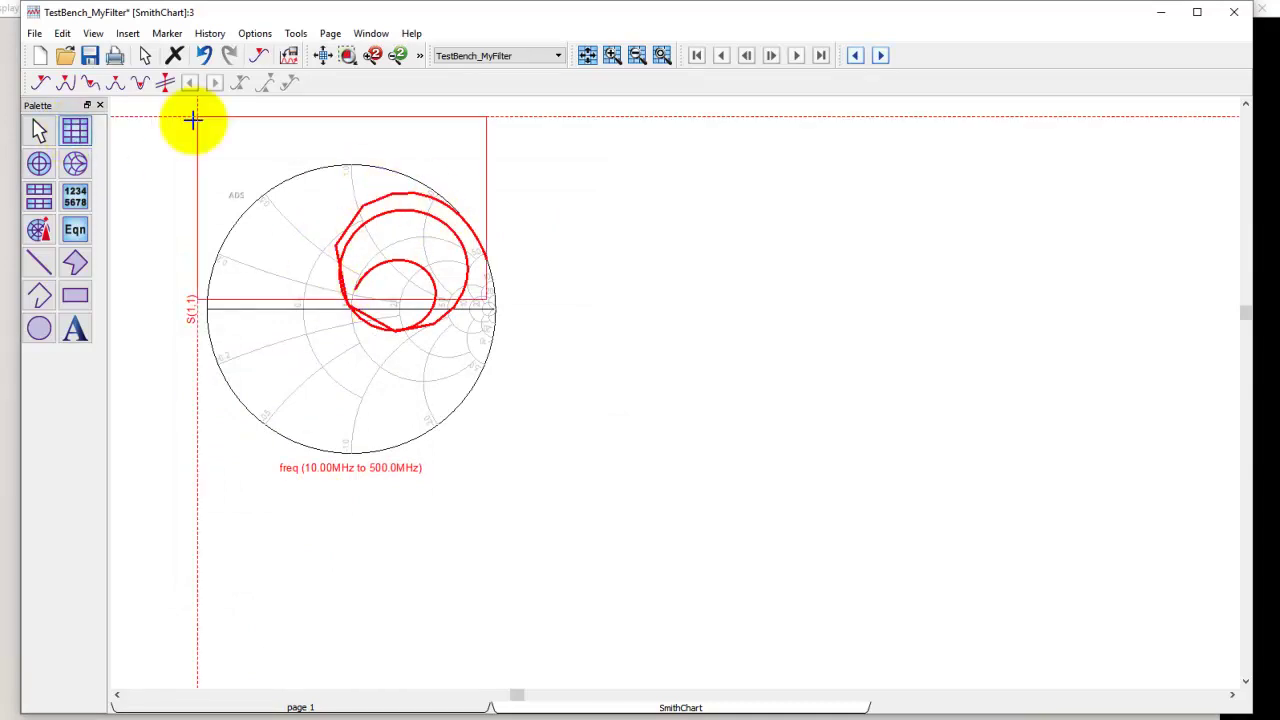
left_click(75, 163)
left_click(593, 174)
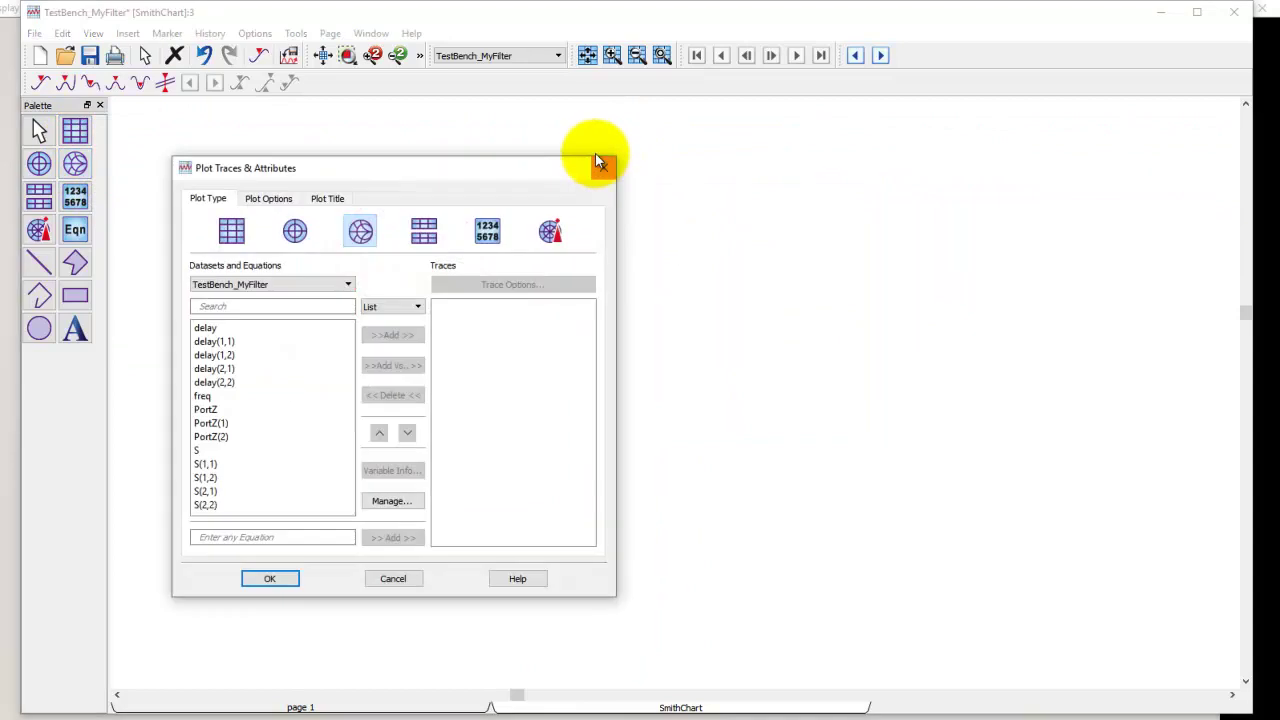
double_click(214, 507)
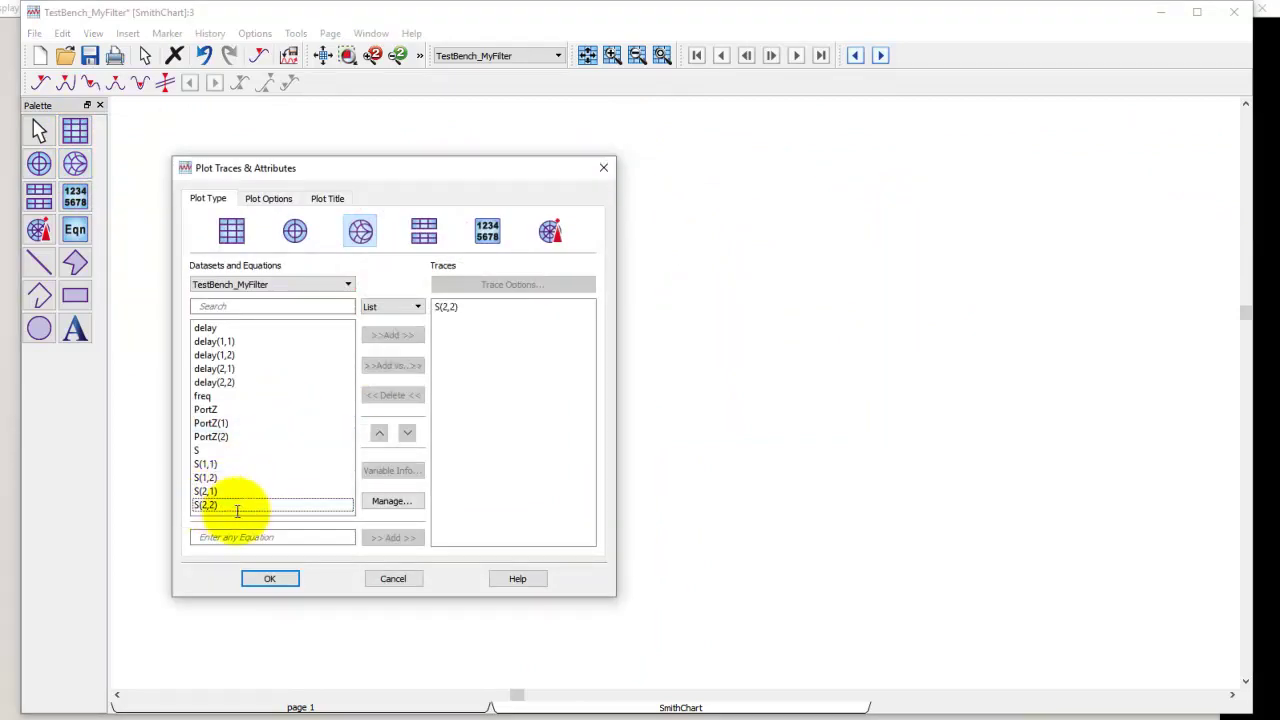
left_click(269, 578)
left_click(322, 55)
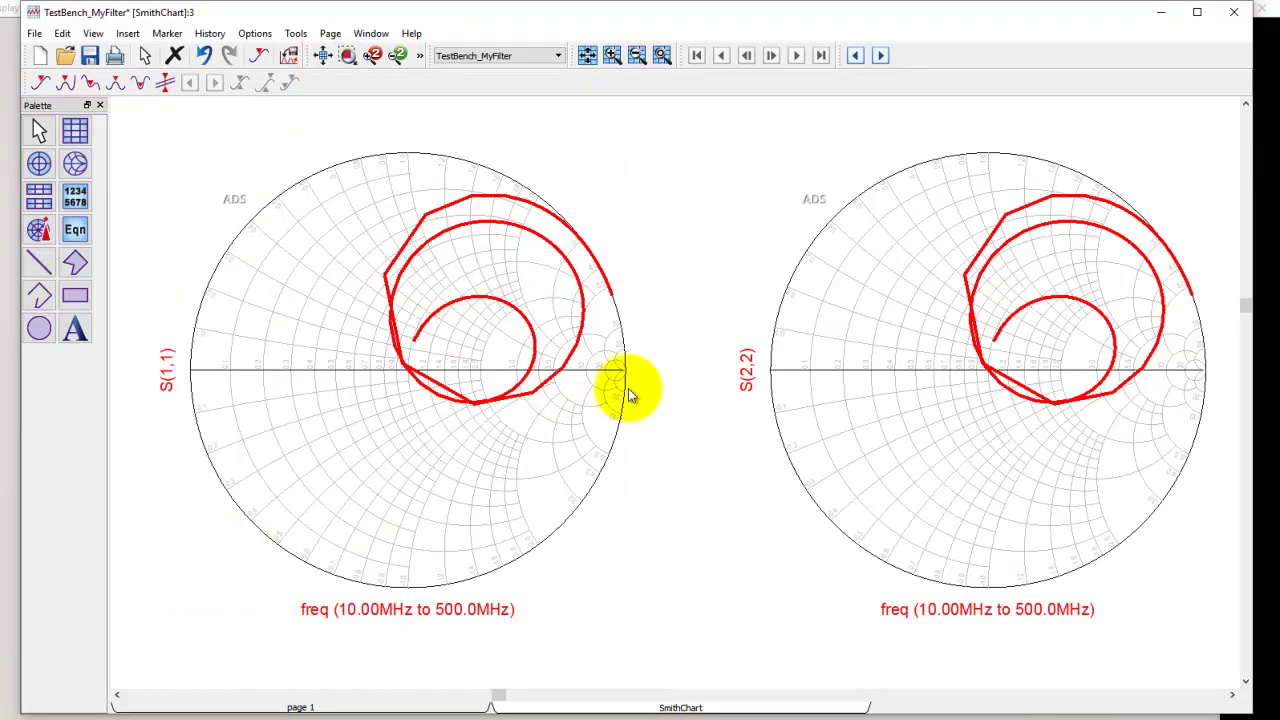
Step: View page 1 with the dB plot, then return to the SmithChart page
left_click(463, 710)
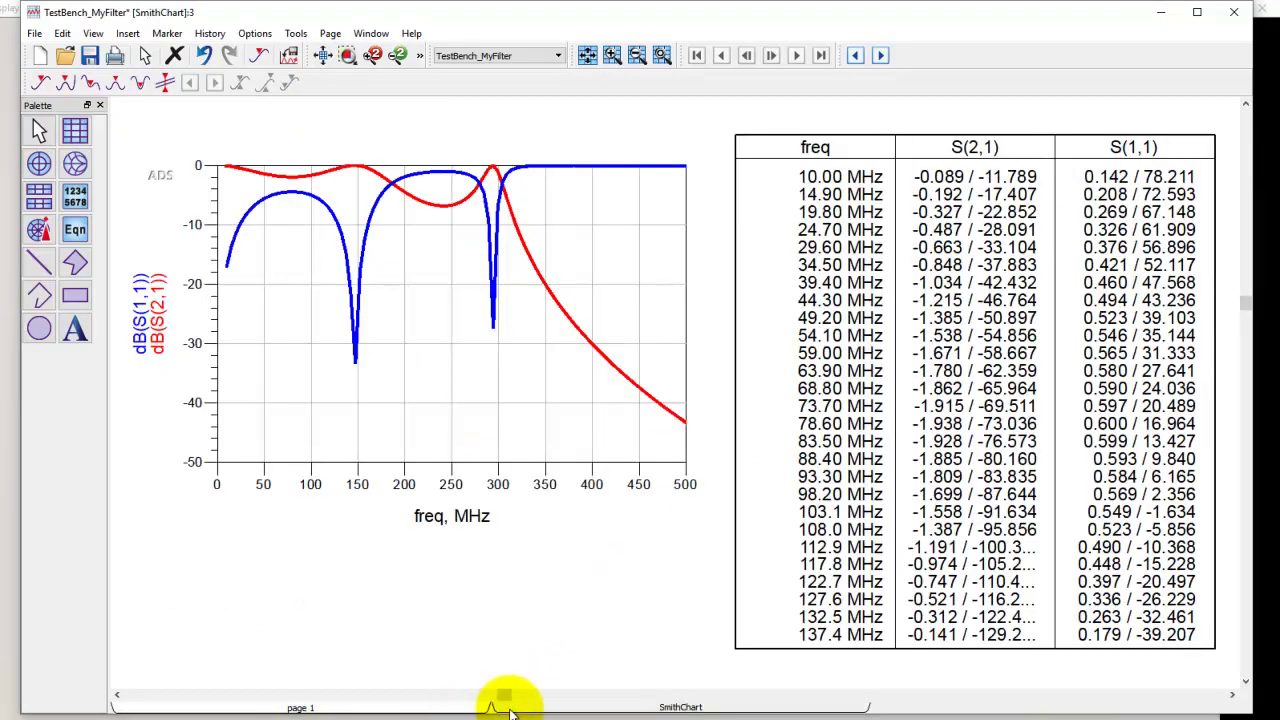
left_click(460, 710)
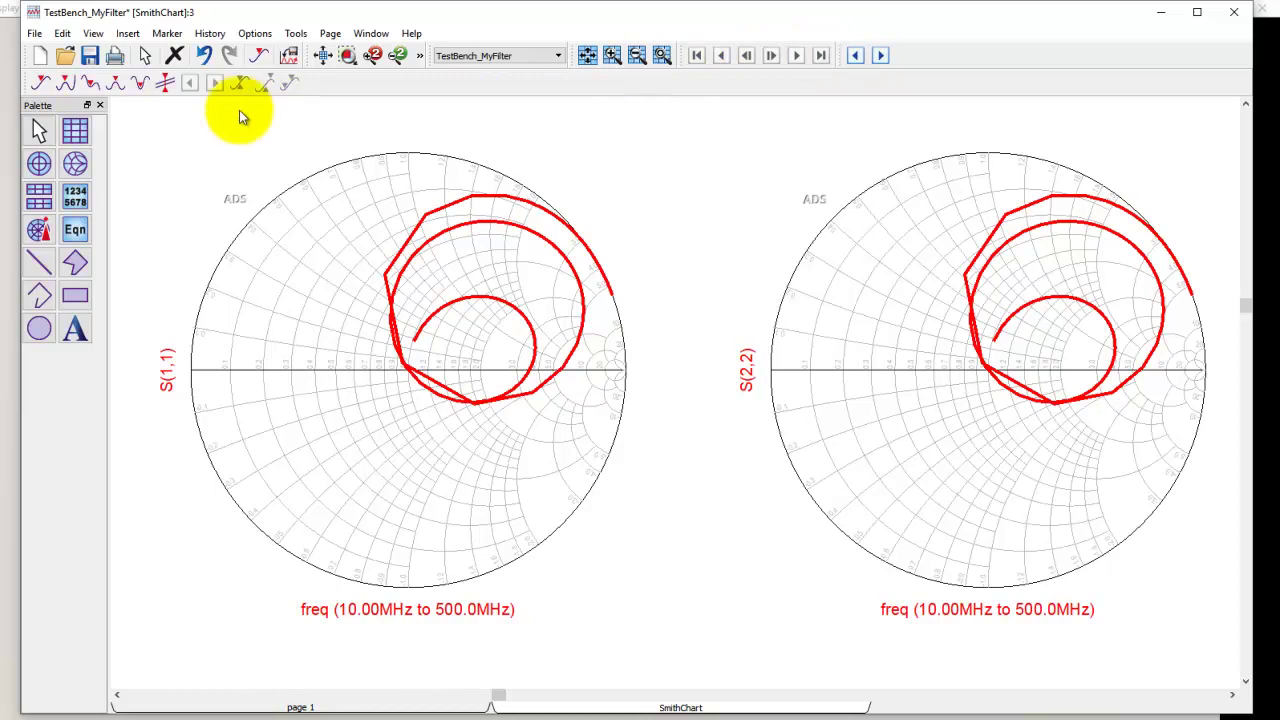
Step: Check the toolbar list to confirm the Data Scroll toolbar is enabled, leaving it unchanged
right_click(408, 90)
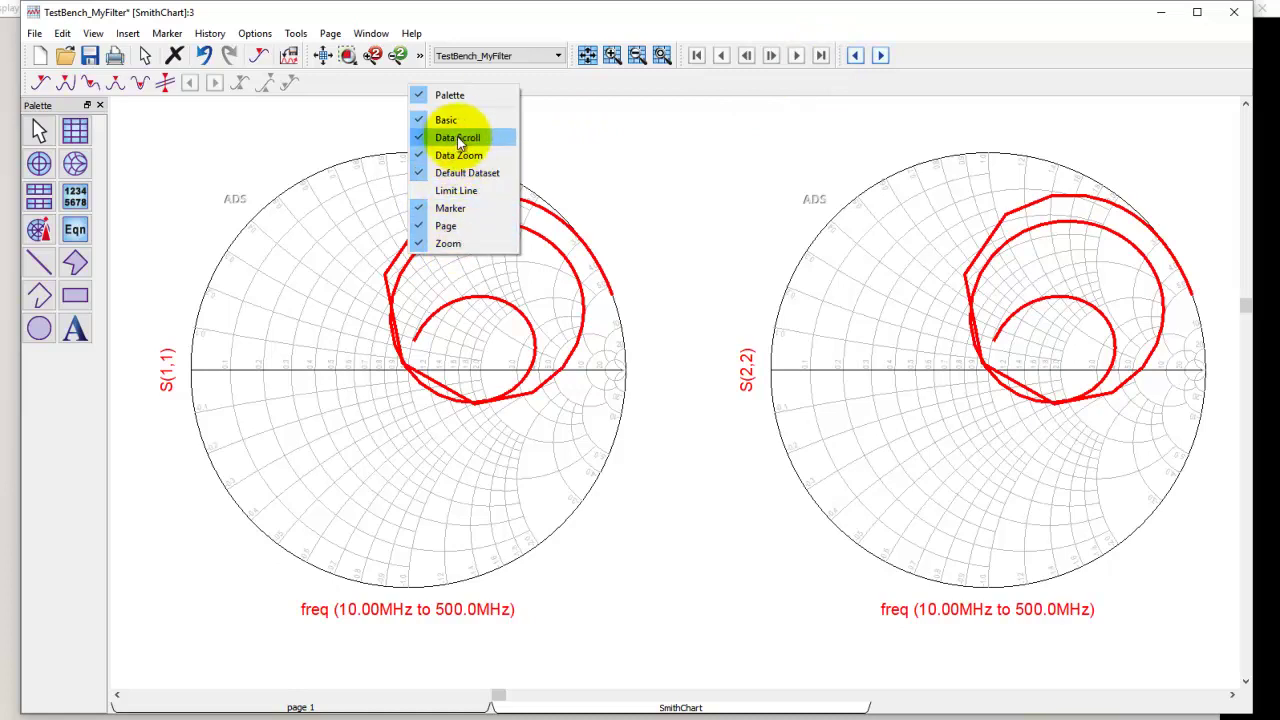
left_click(757, 58)
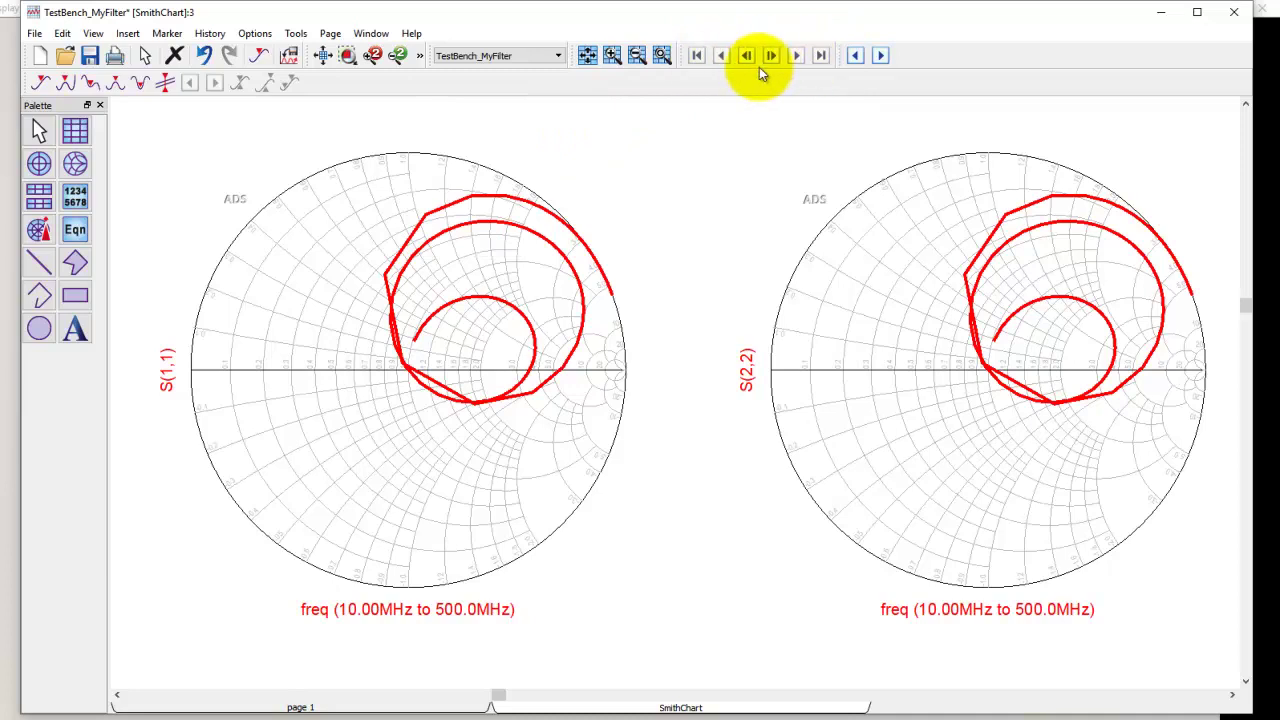
Step: On page 1, step the S-parameter table through play, pause, next, last (500.0 MHz), first (10.00 MHz)
left_click(879, 56)
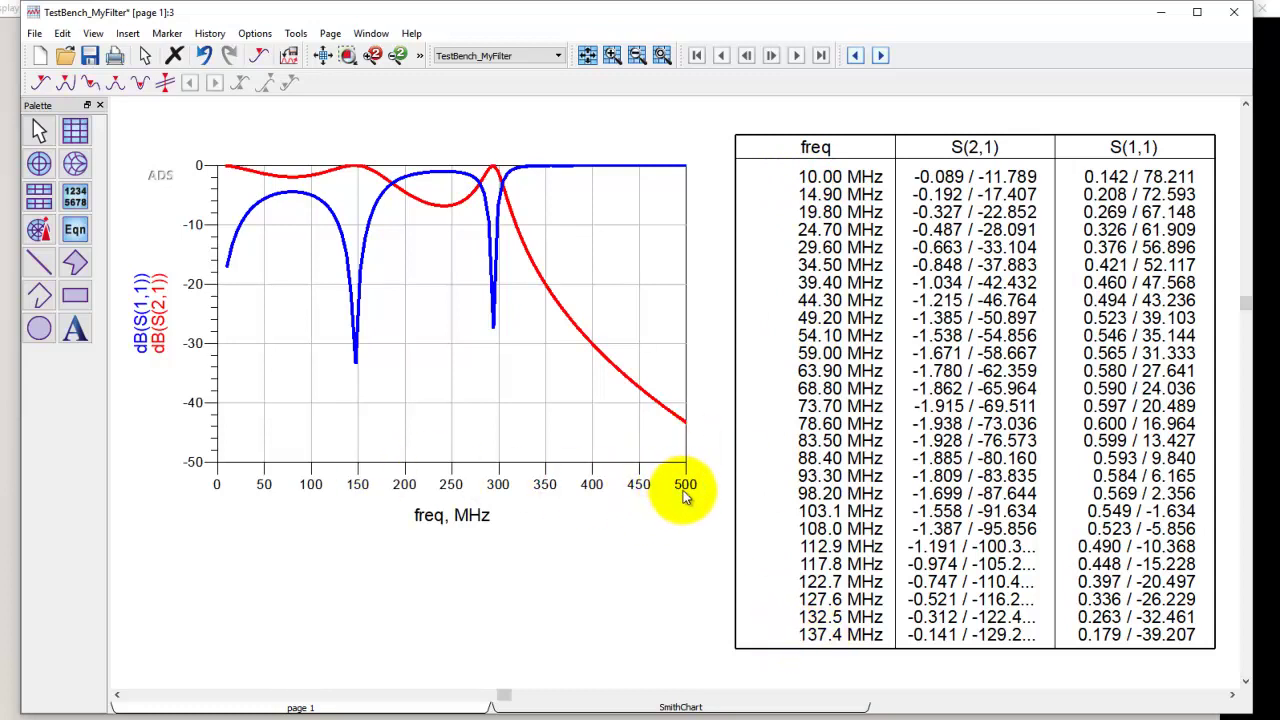
left_click(771, 413)
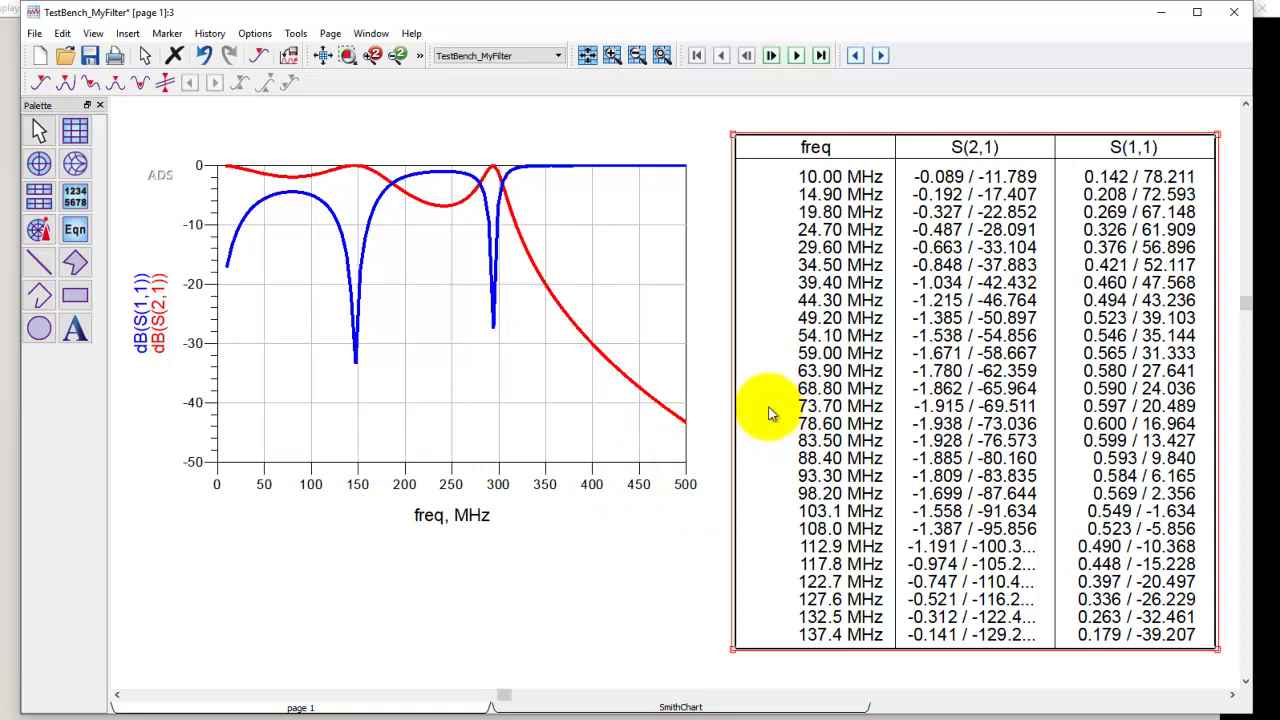
left_click(772, 56)
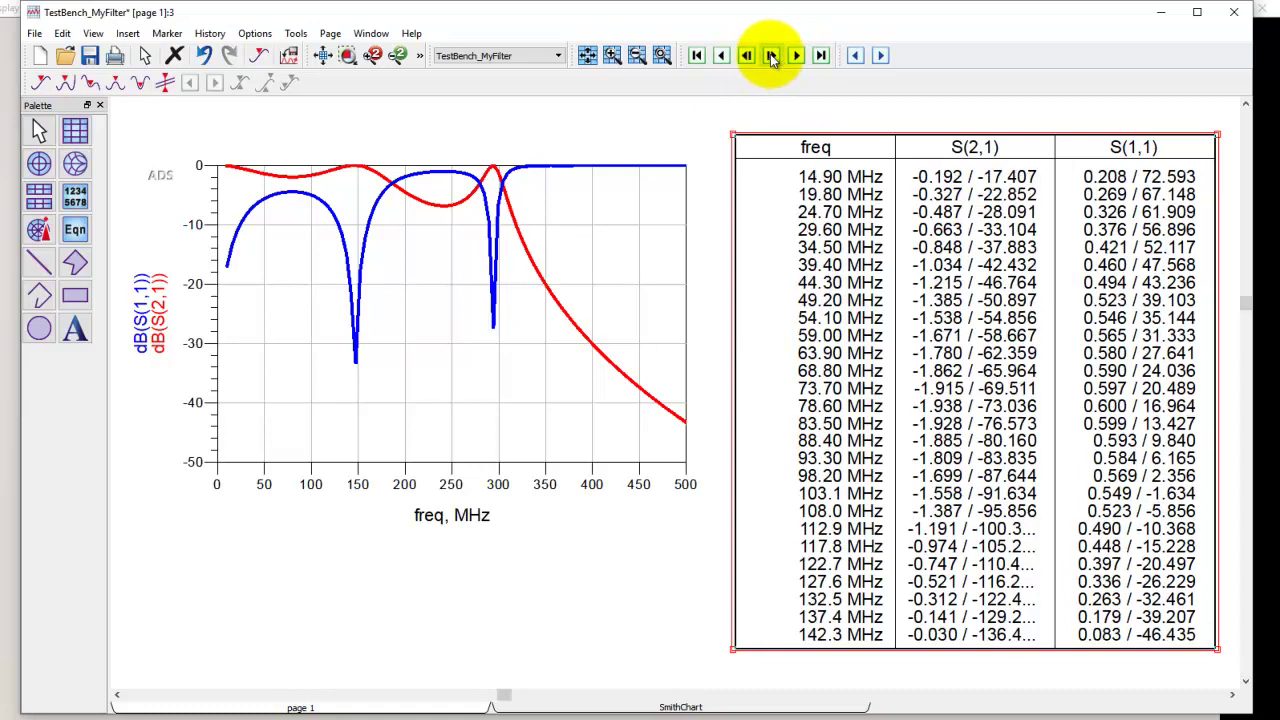
left_click(772, 56)
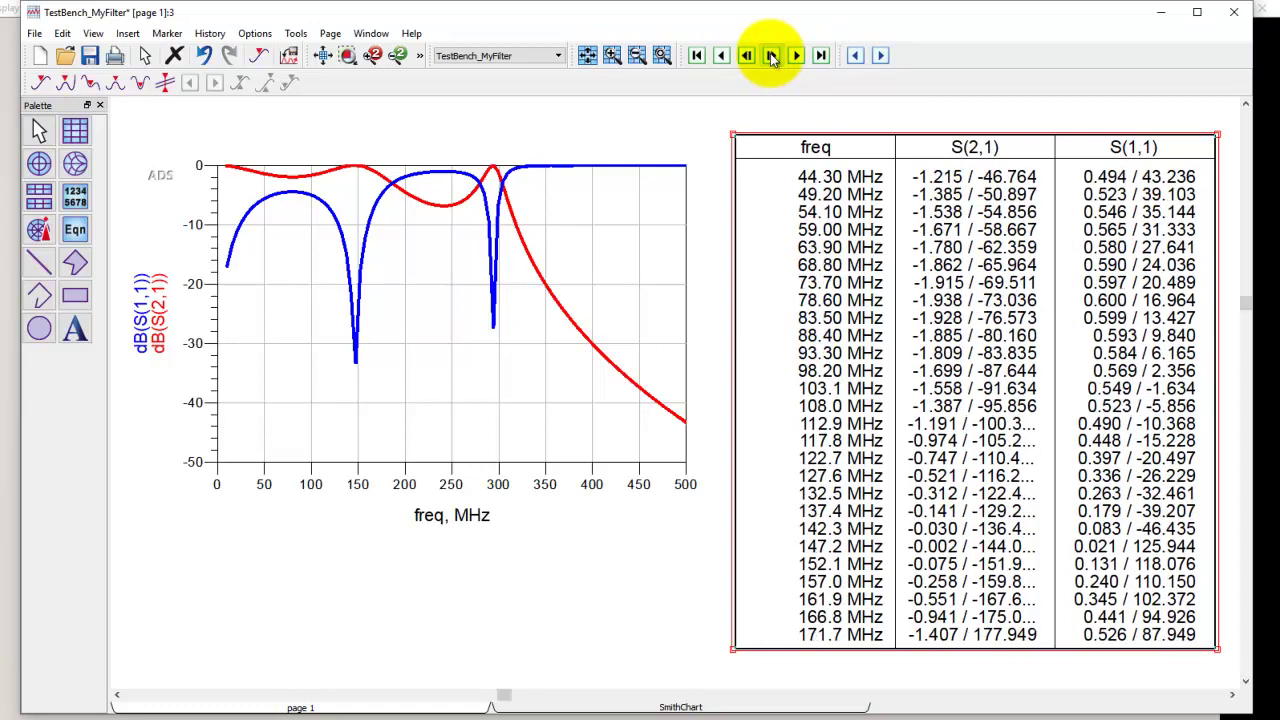
left_click(797, 57)
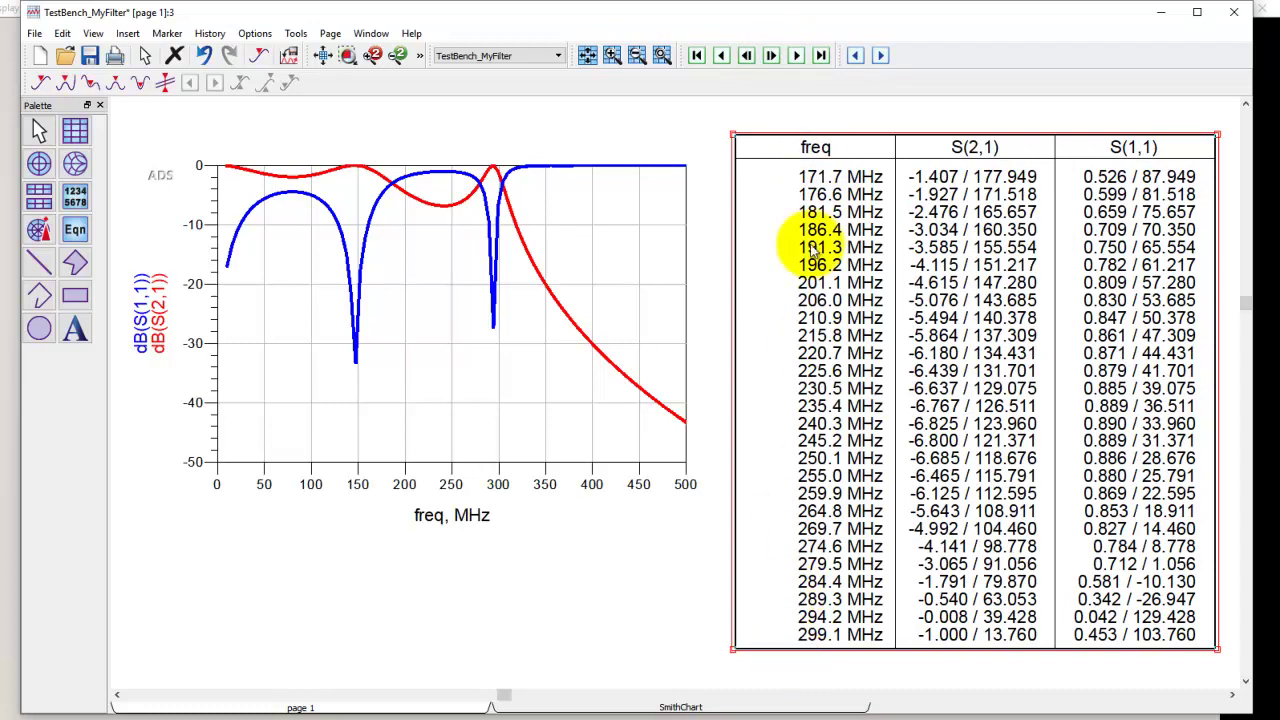
left_click(820, 57)
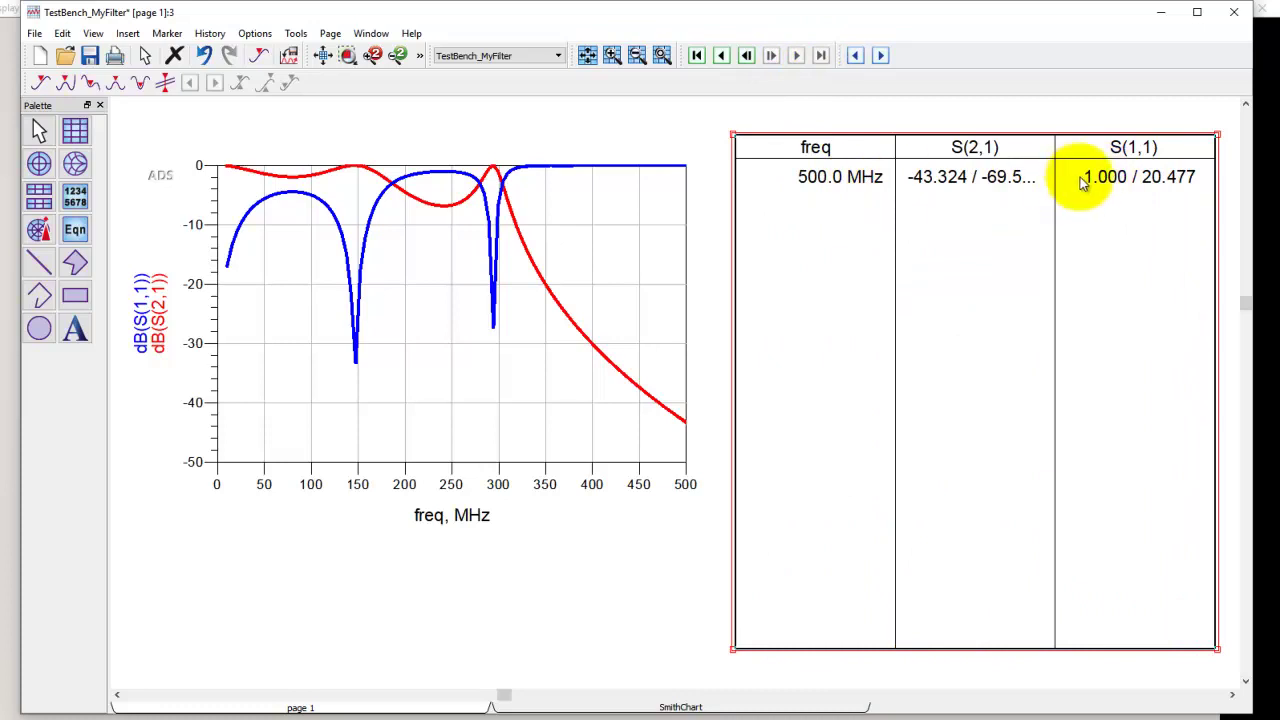
left_click(697, 56)
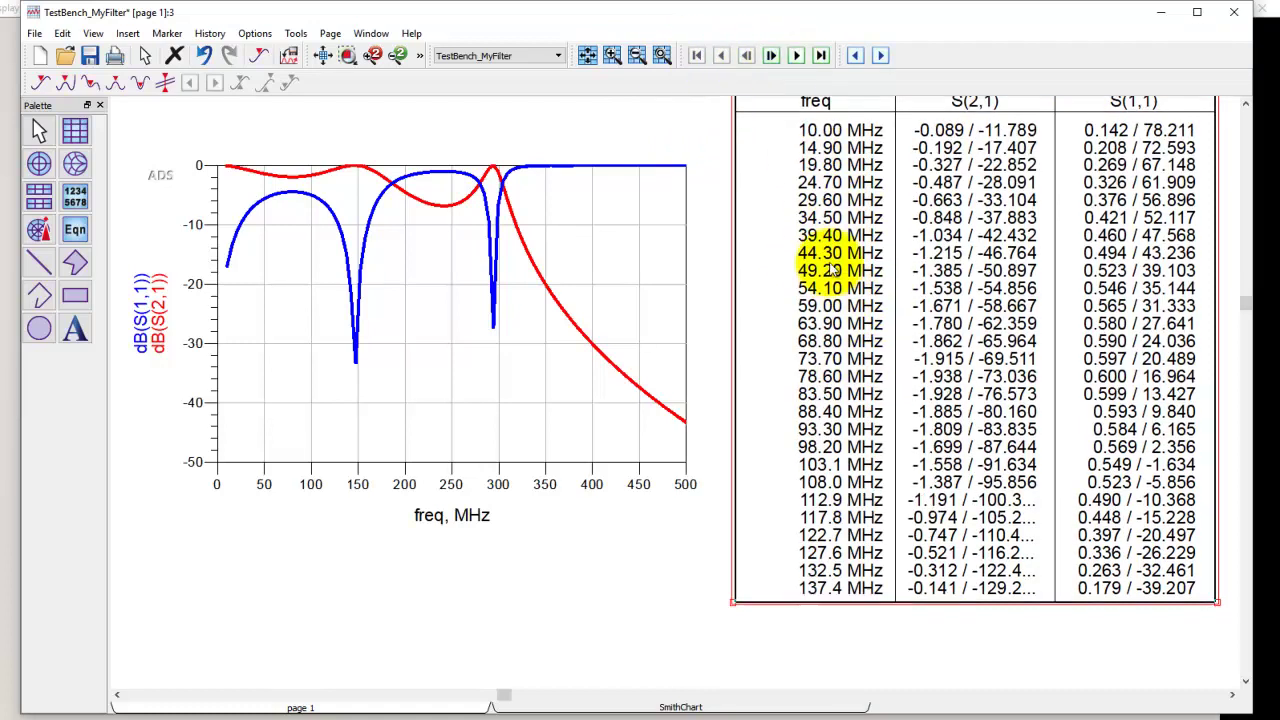
Step: Scroll the page view up, down and right to frame the dB plot and table
scroll(830, 275, "down", 1)
scroll(820, 305, "up", 1)
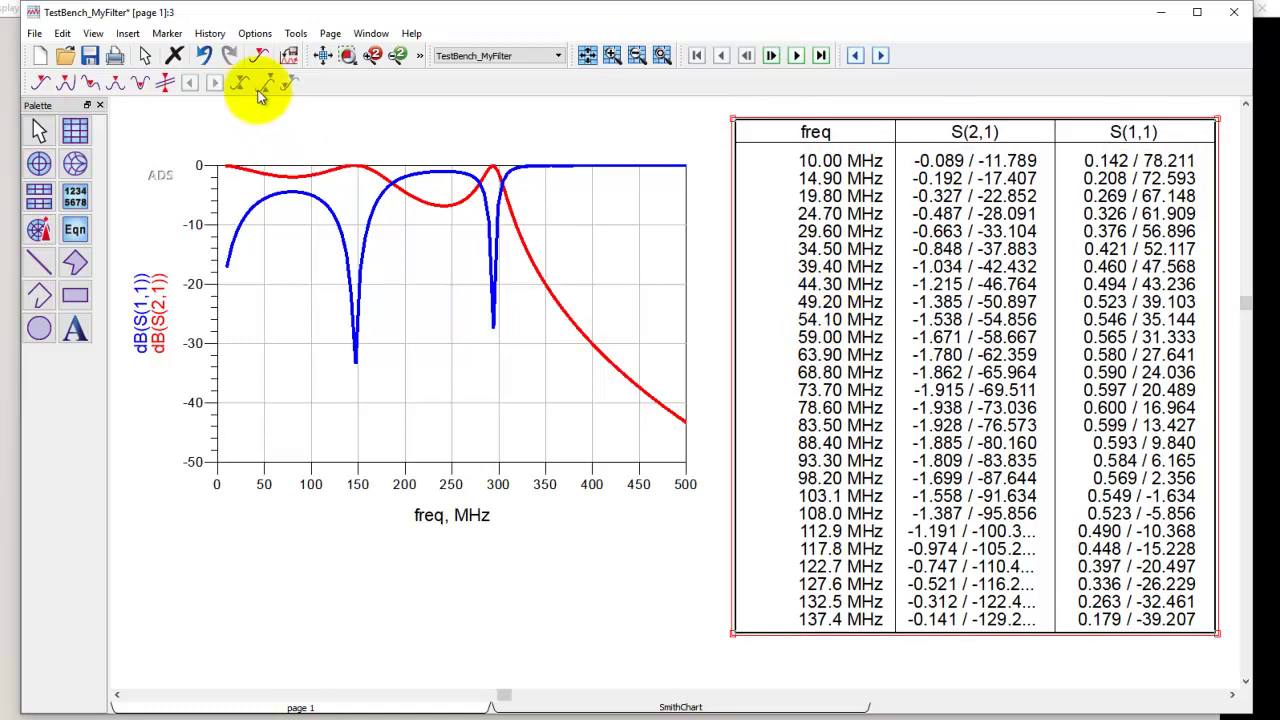
scroll(390, 175, "up", 1)
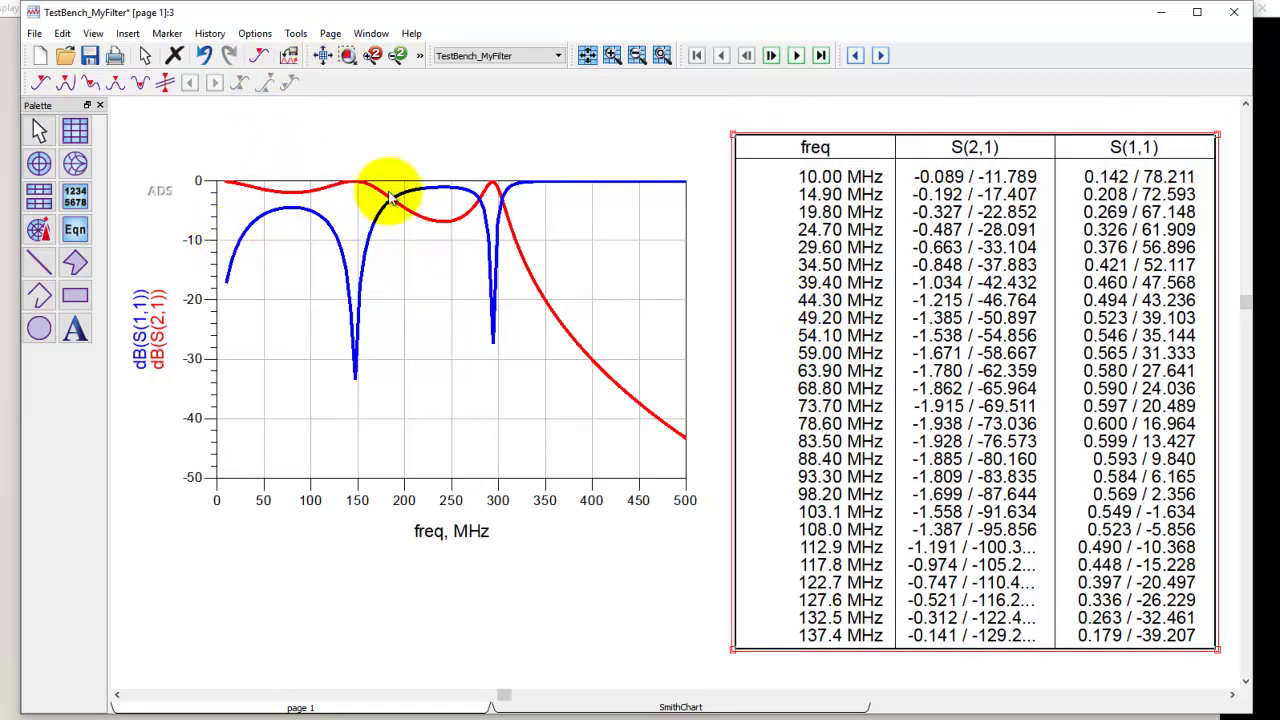
scroll(440, 280, "down", 1)
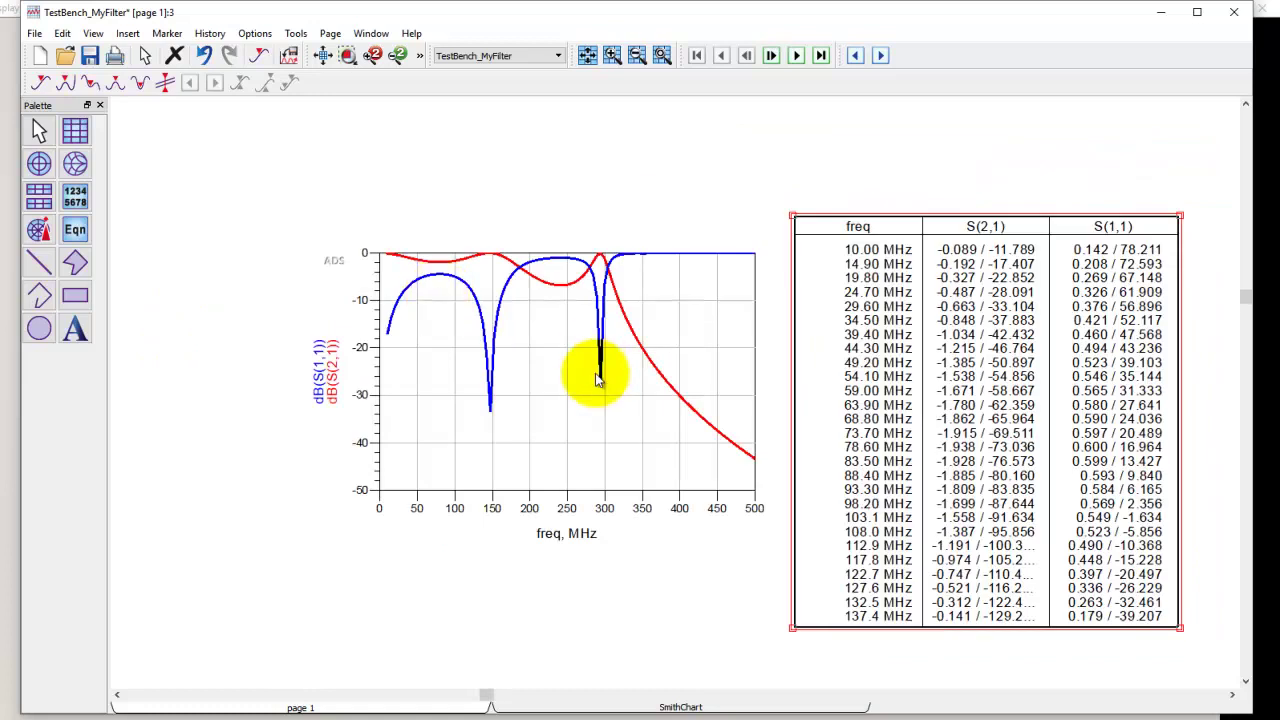
scroll(722, 333, "right", 1)
scroll(722, 333, "right", 1)
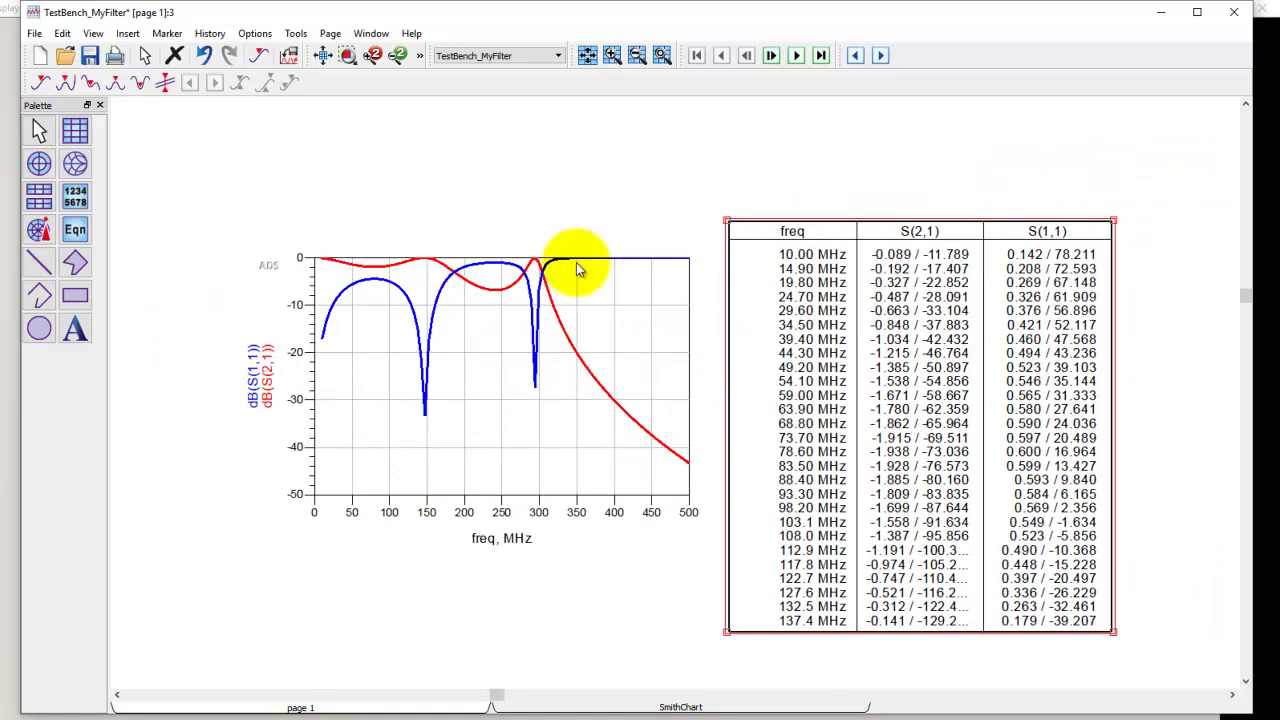
Step: Drop marker m1 on the dB(S(2,1)) trace at 98.20 MHz and shift its readout slightly left
left_click(41, 83)
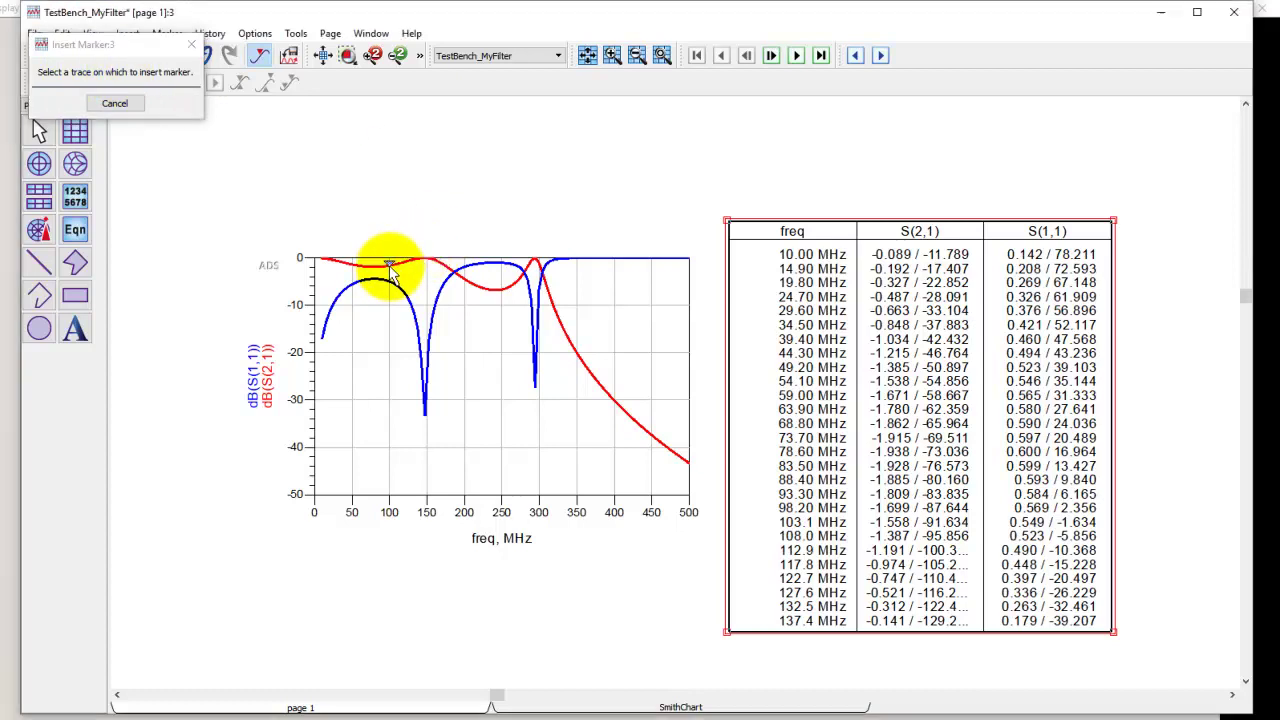
left_click(390, 266)
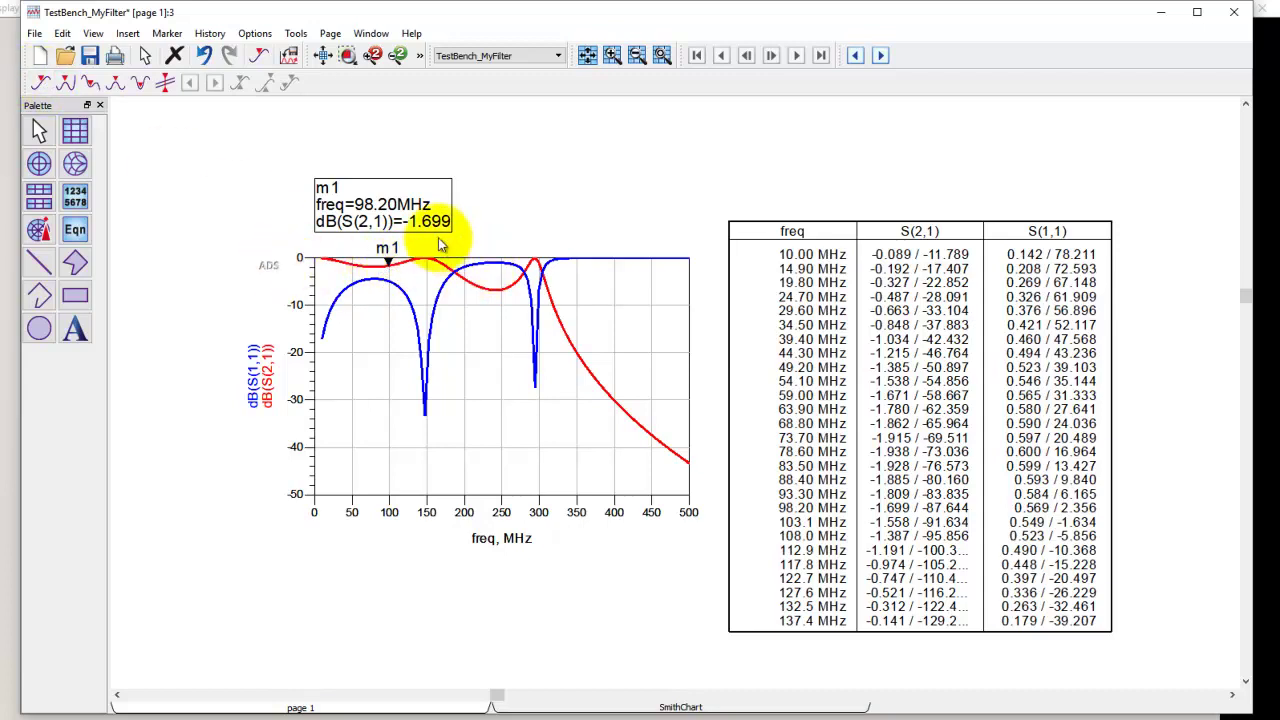
left_click_drag(428, 230, 401, 226)
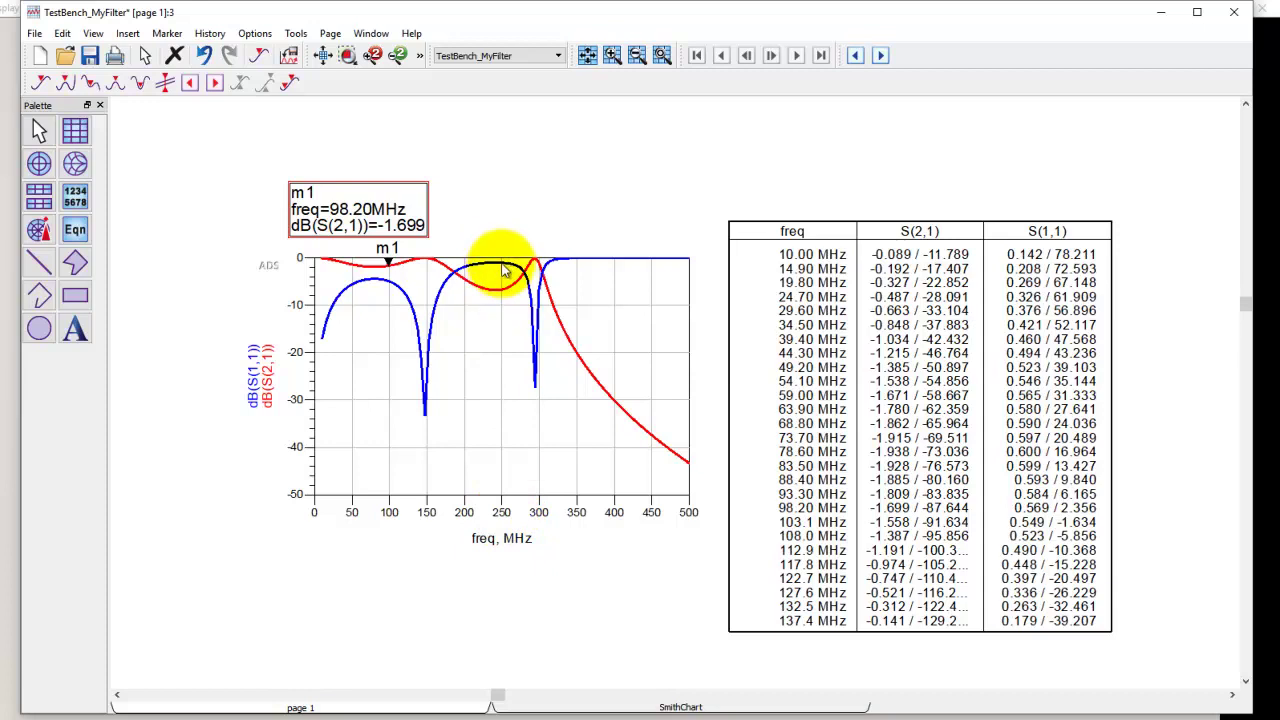
Step: Place marker m2 on the red dB(S(2,1)) trace near 240 MHz, readout above the plot
left_click(166, 84)
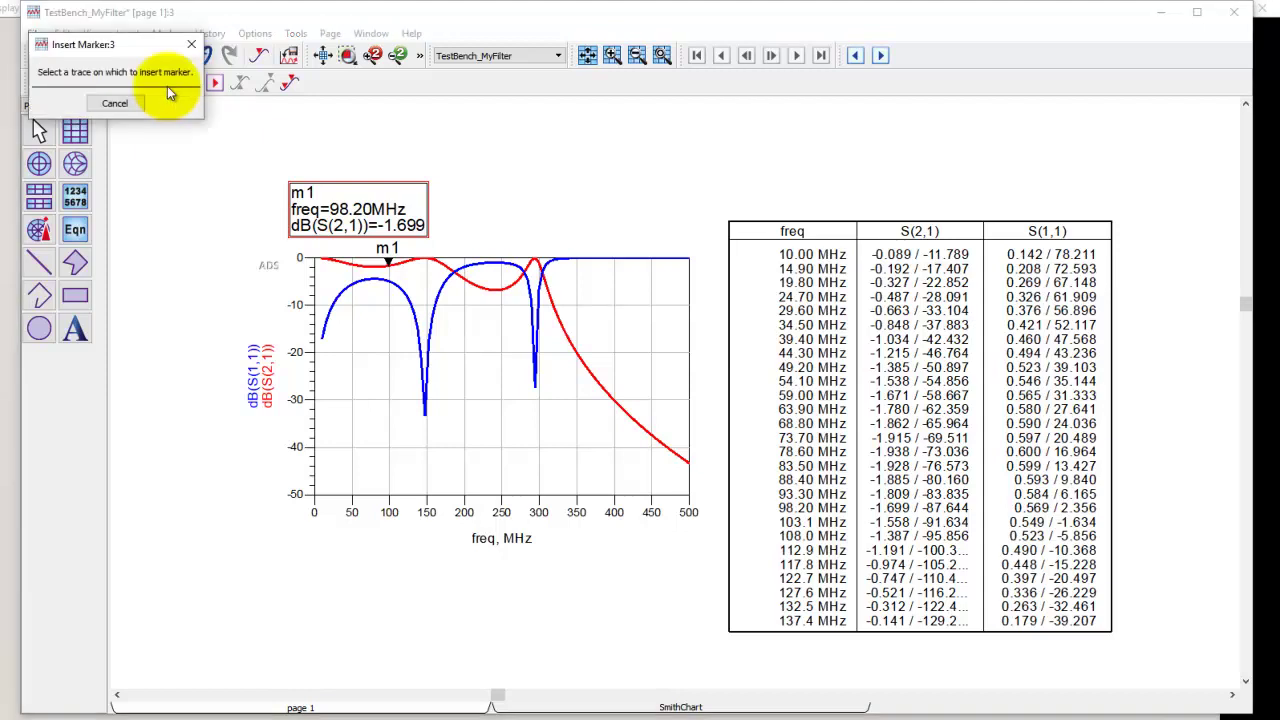
left_click(497, 268)
mouse_move(405, 157)
left_mouse_down()
mouse_move(557, 194)
mouse_move(541, 206)
left_mouse_up()
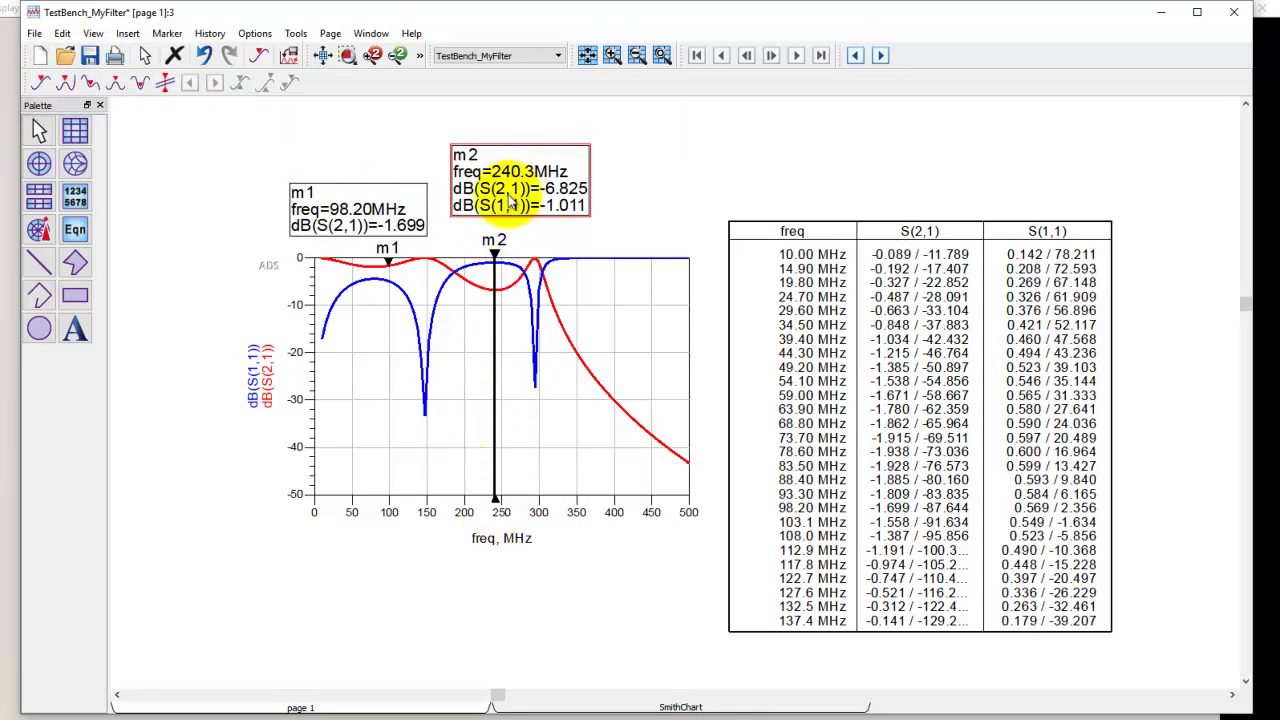
Step: Zoom in and slide marker m2 along the trace to about 250.1 MHz
left_click(346, 57)
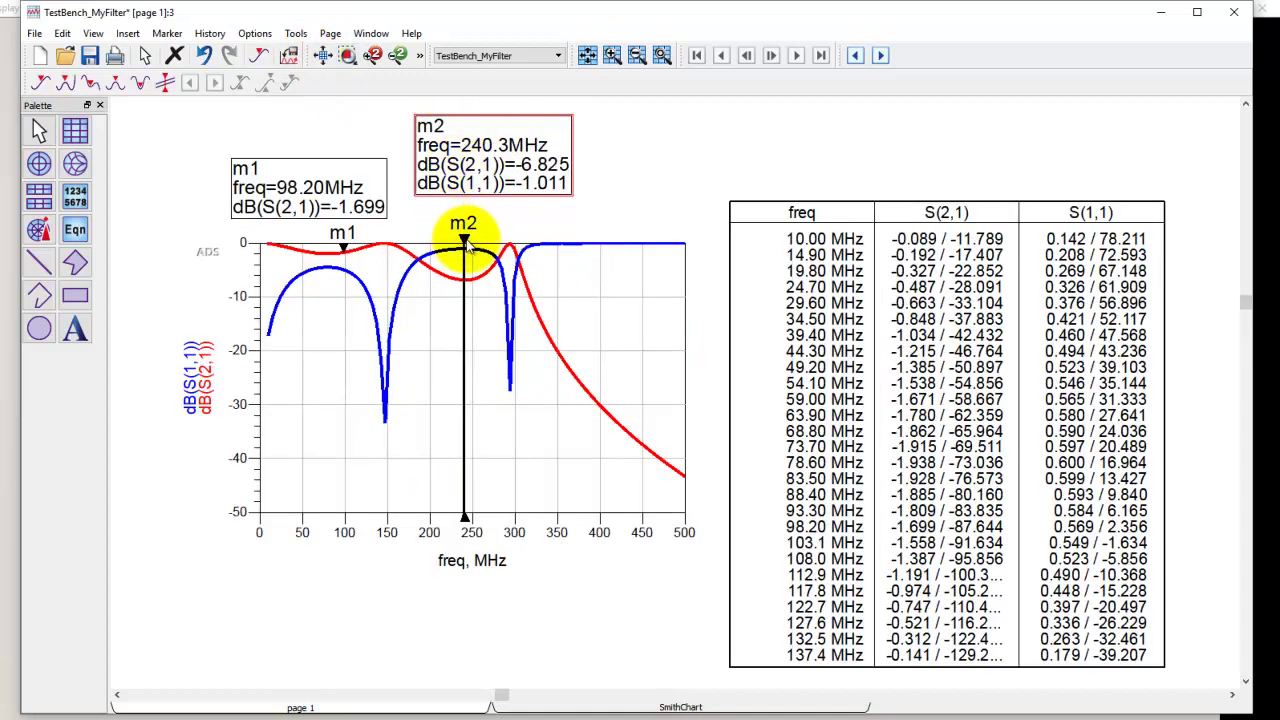
left_click(466, 244)
mouse_move(465, 244)
left_mouse_down()
mouse_move(505, 250)
mouse_move(405, 246)
mouse_move(508, 243)
mouse_move(500, 251)
left_mouse_up()
Step: Retype m2's frequency as 100MHz then 150MHz, landing at 152.1 MHz (-0.075 / -17.674 dB)
double_click(483, 145)
left_click_drag(505, 145, 450, 122)
type("100MHz")
key("Return")
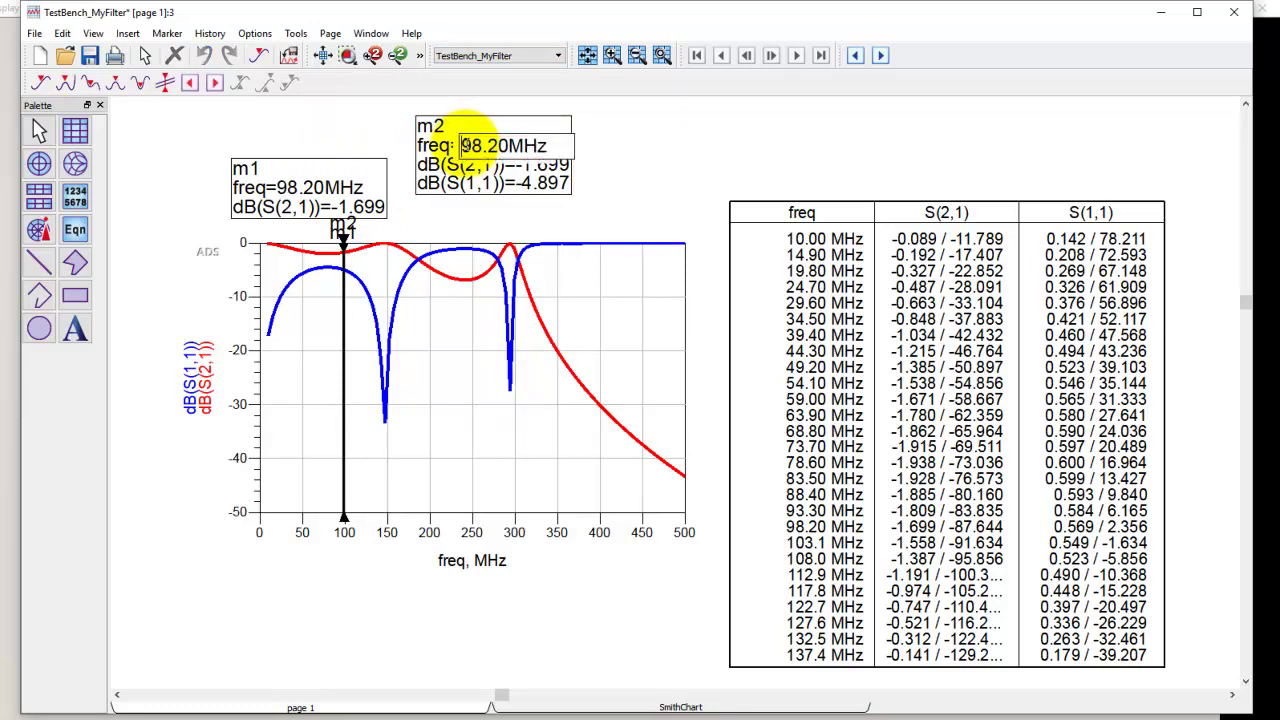
left_click_drag(470, 143, 510, 146)
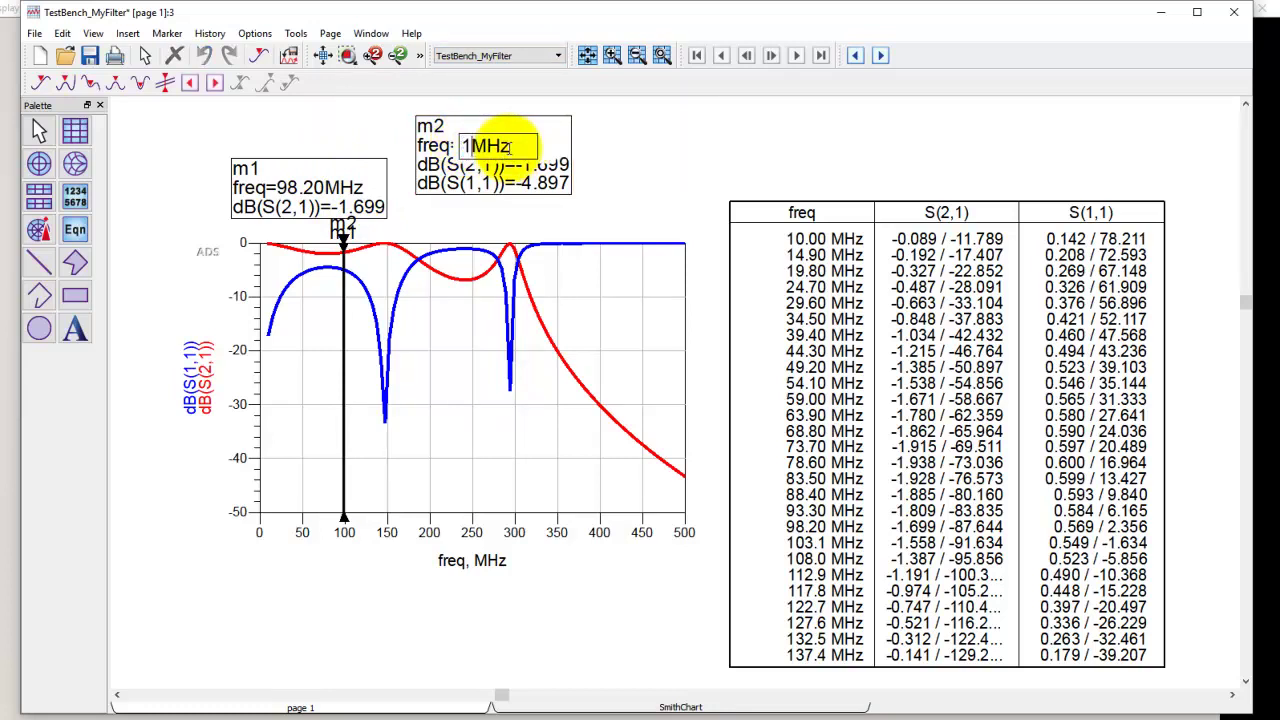
key("Return")
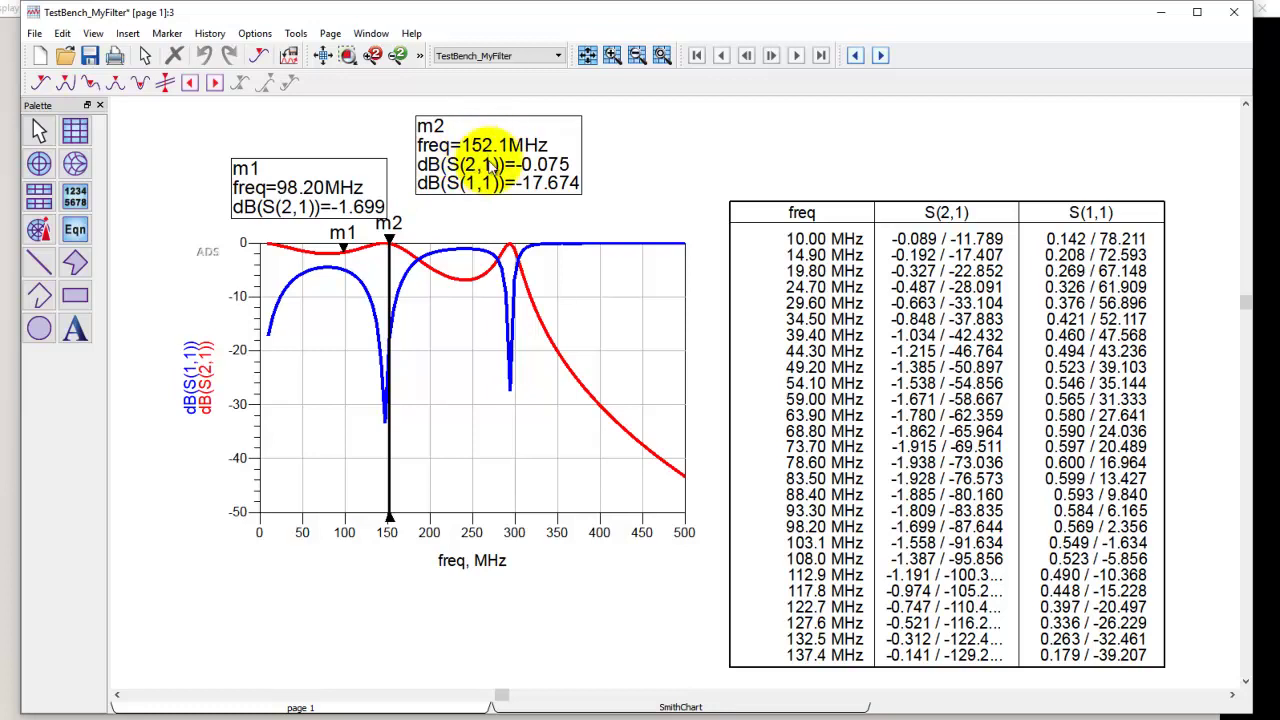
left_click(608, 318)
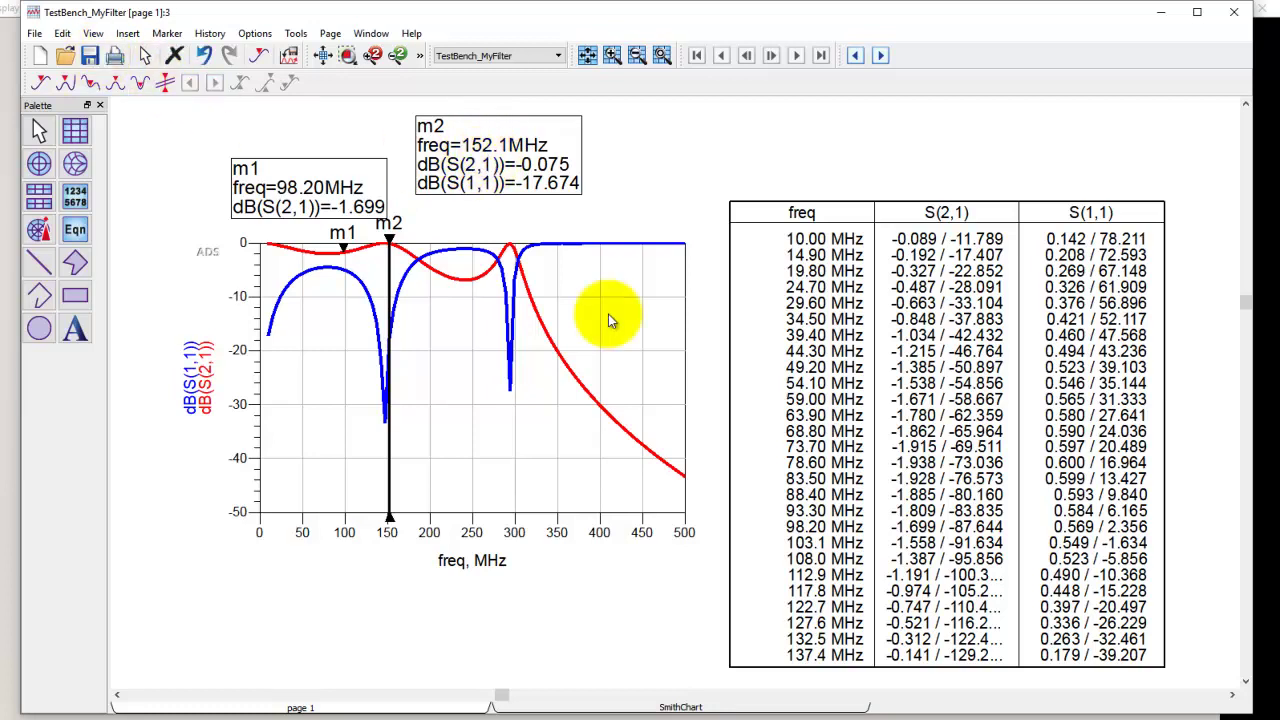